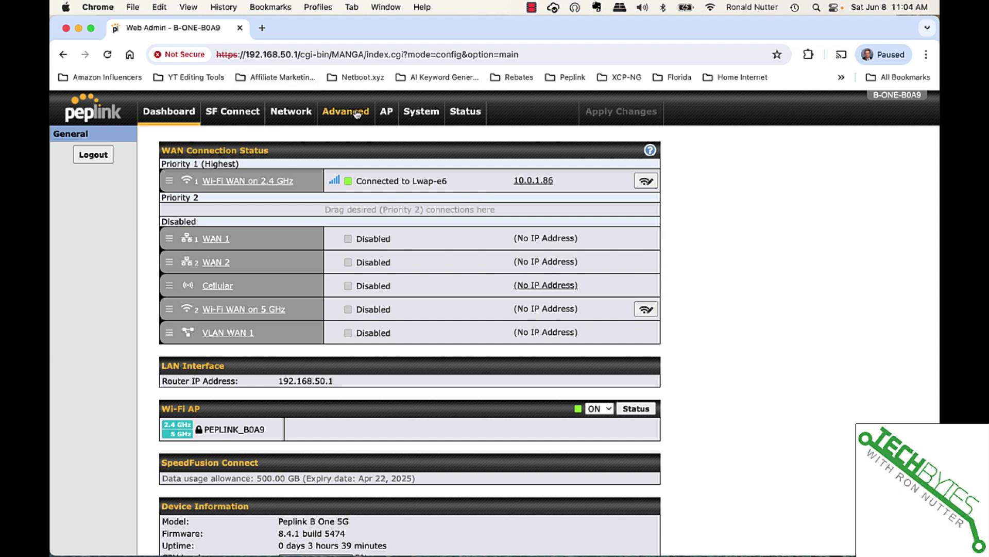
Examine the access point settings, including the SSID band assignments and preferred frequency
left_click(385, 116)
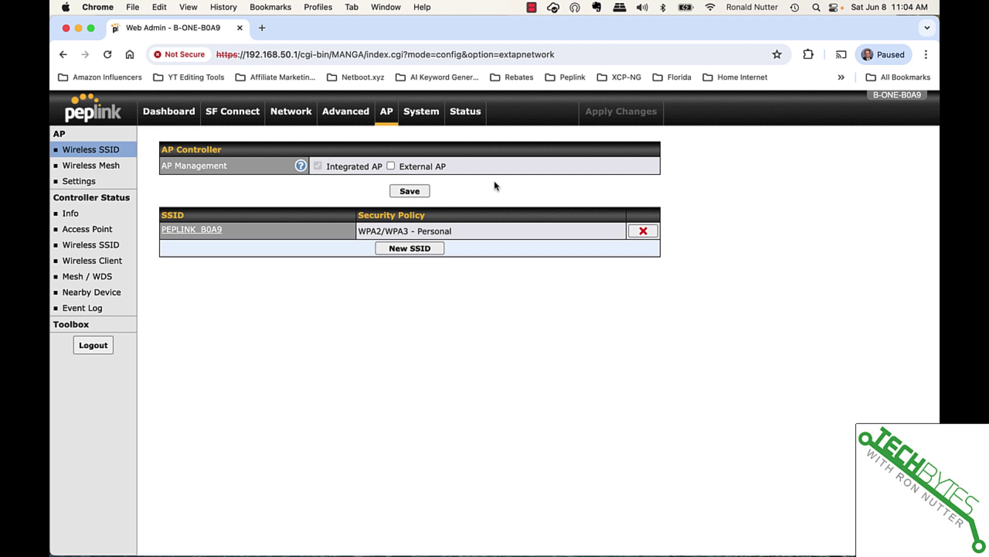
left_click(76, 180)
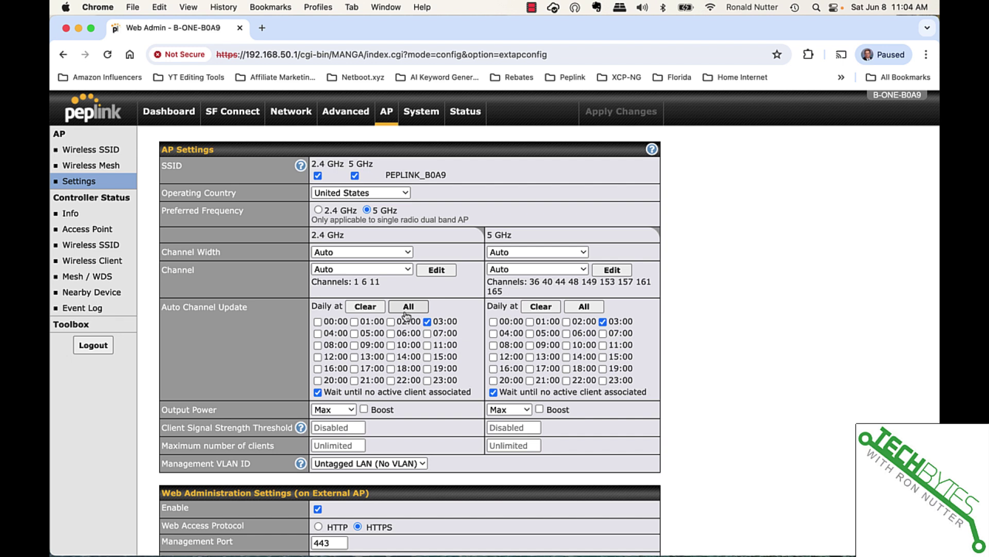
scroll(407, 316, "down", 1)
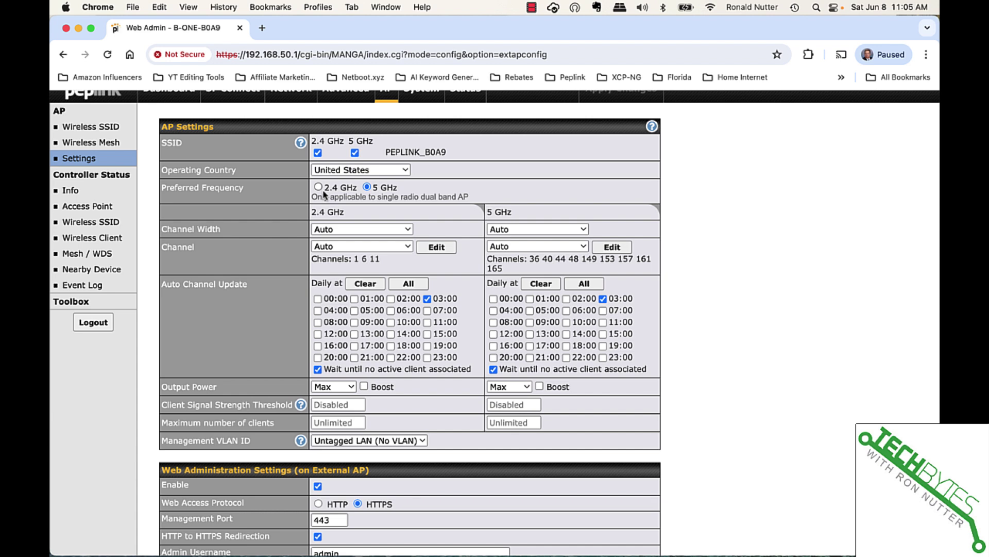
scroll(324, 194, "up", 1)
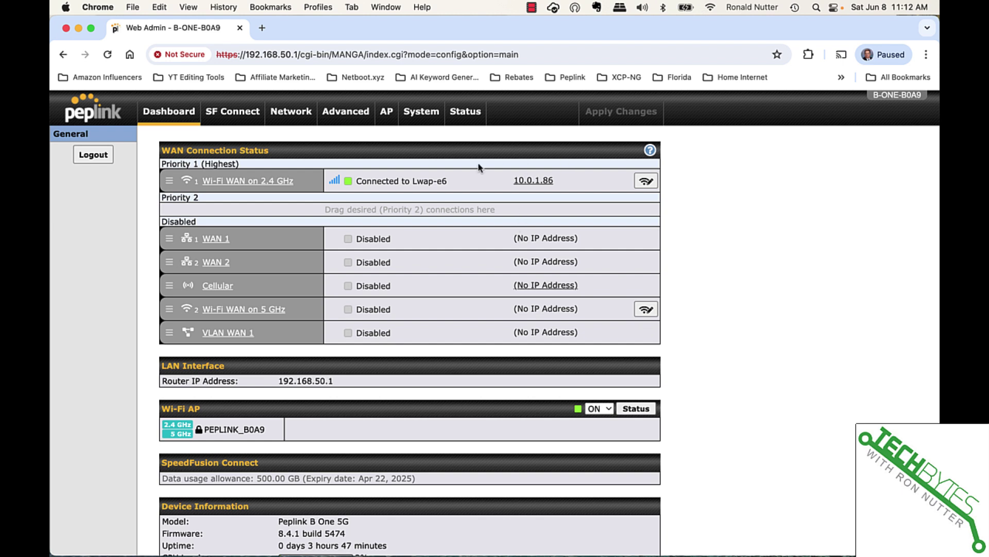
Download the active router configuration and save it as "060824 - Before Band Steering Change"
left_click(428, 115)
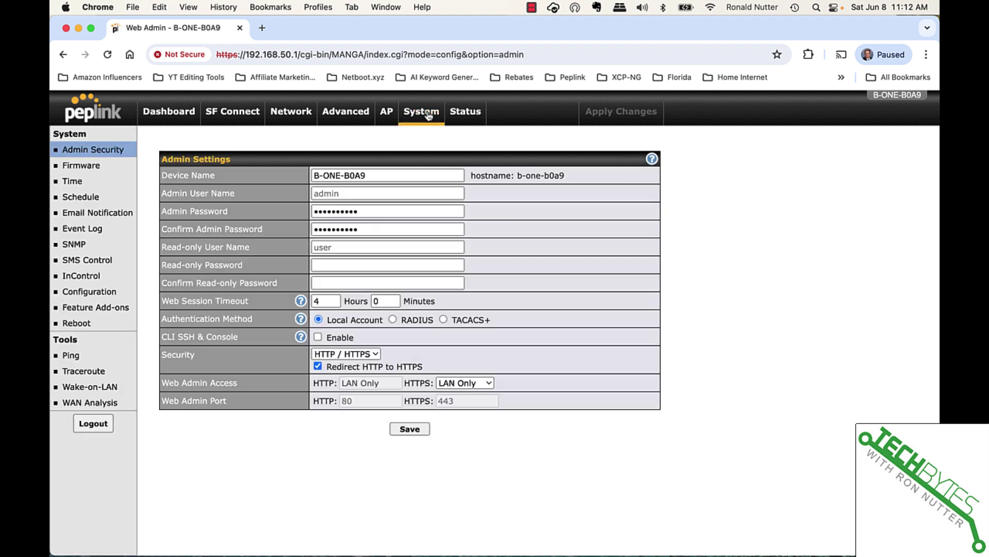
left_click(107, 293)
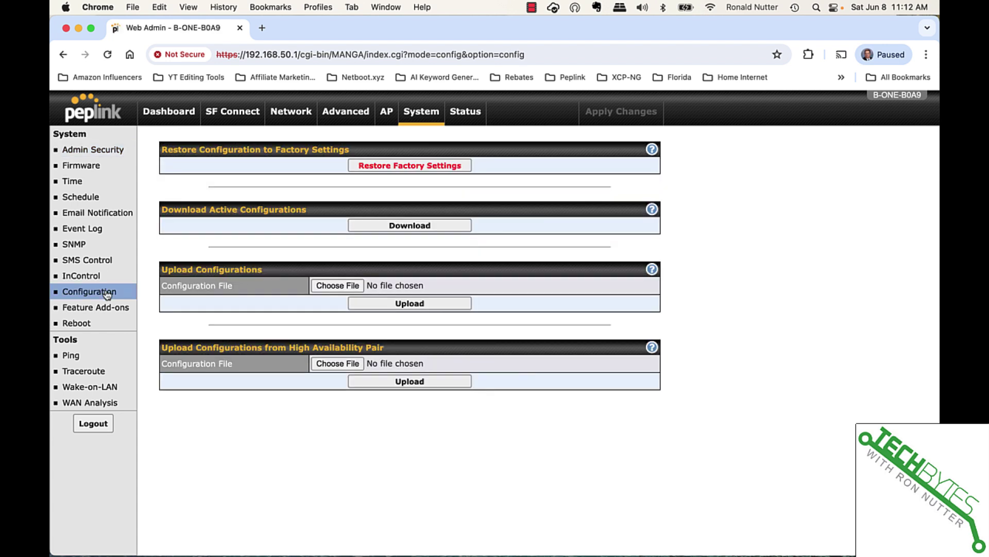
left_click(408, 228)
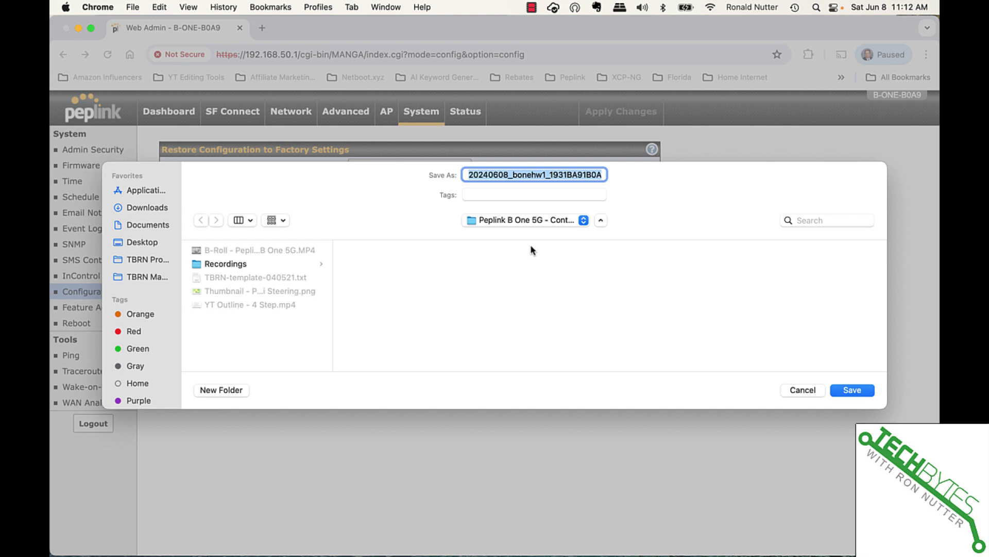
type("060")
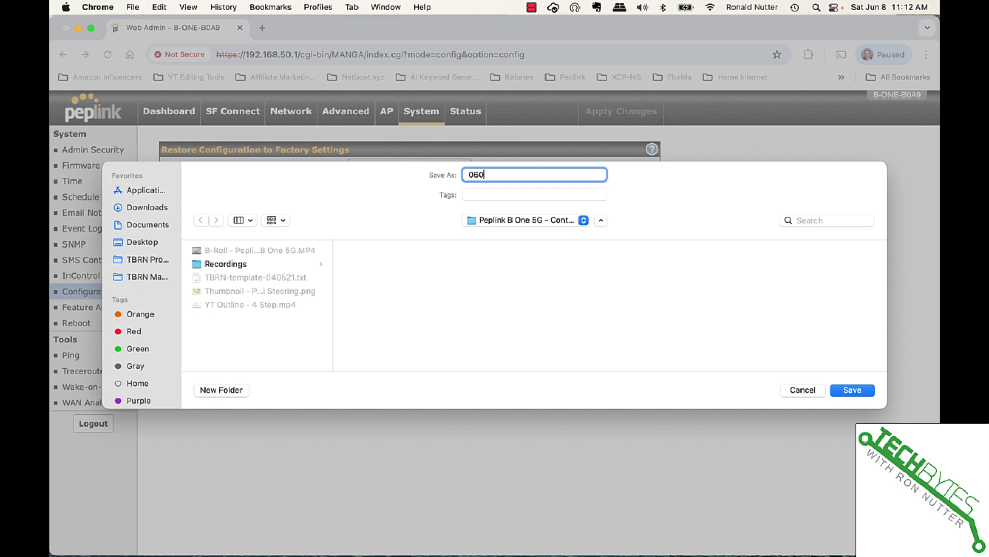
type("824 - Before Band Stt")
key("BackSpace")
type("eering Change")
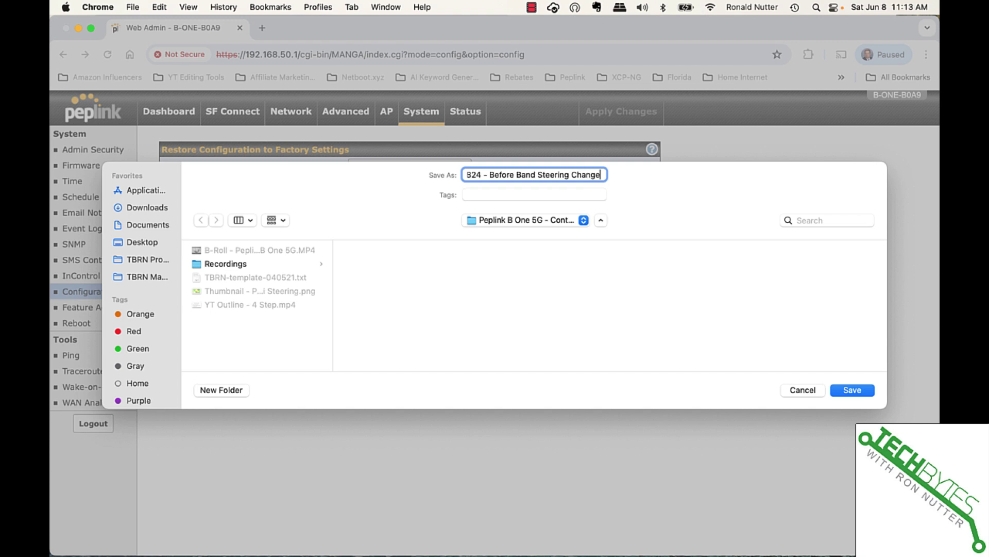
left_click(858, 392)
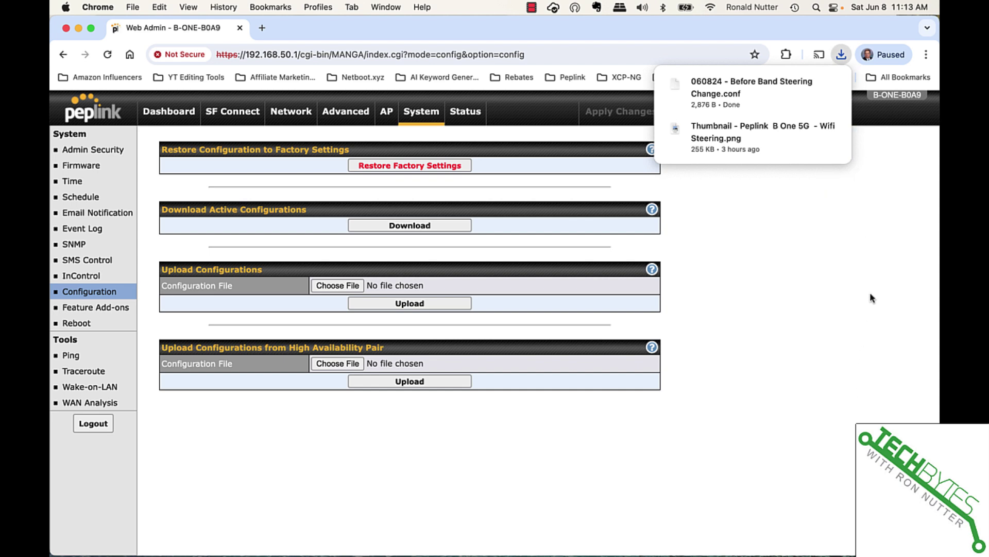
left_click(879, 283)
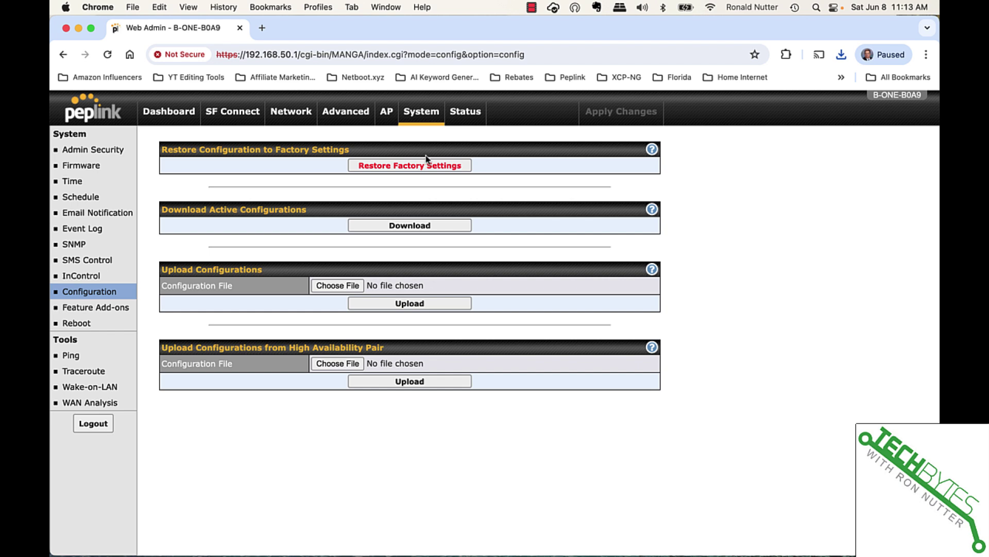
Start a new wireless SSID on the access point and name it LWAP_2
left_click(388, 115)
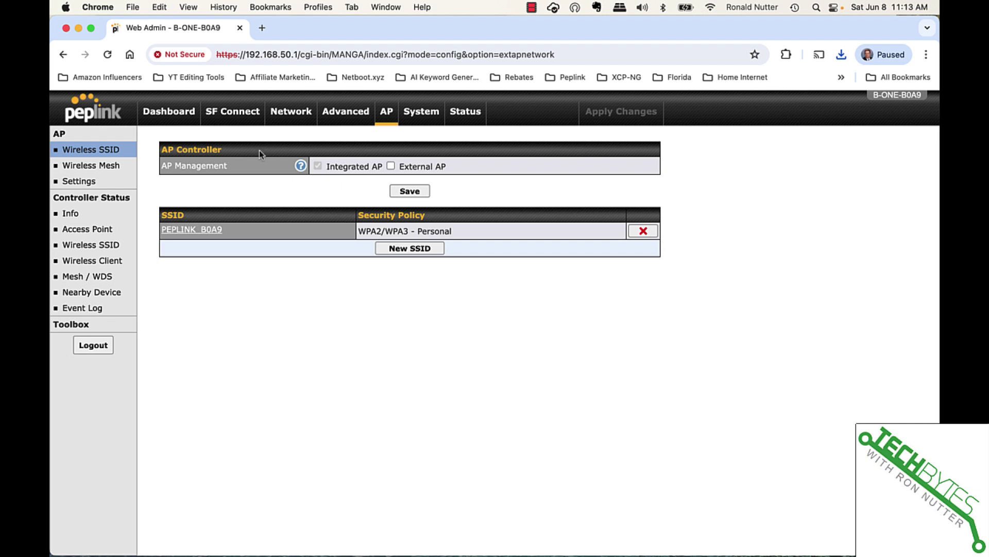
left_click(412, 249)
left_click(382, 186)
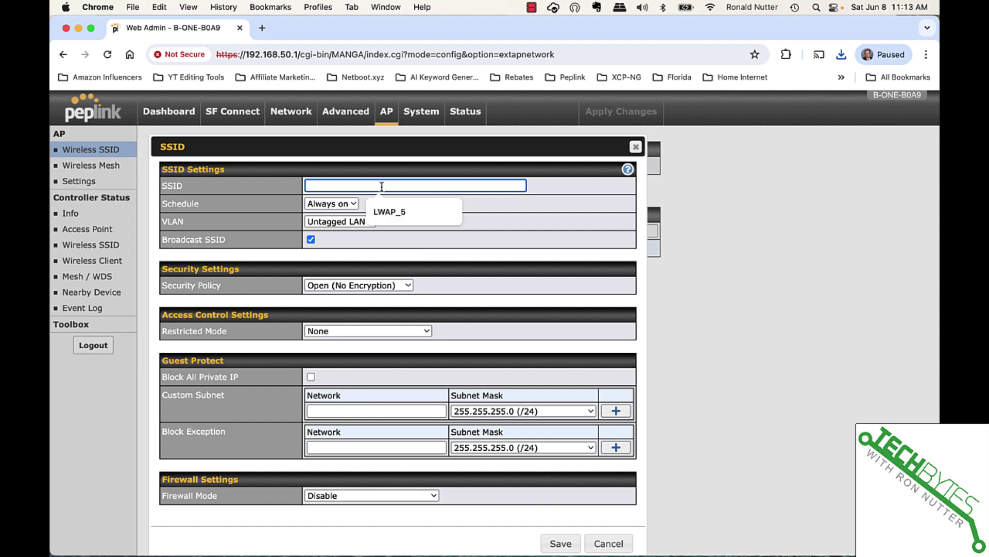
type("LWAP")
type("_2")
key("BackSpace")
type("2")
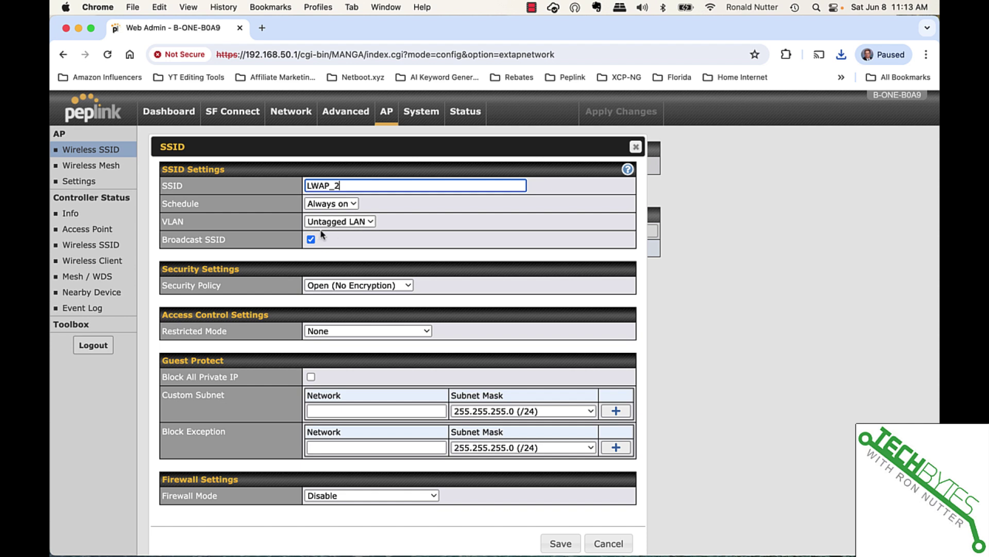
Set the new SSID's security policy to WPA2/WPA3 - Personal, enter its shared key and save it
left_click(360, 285)
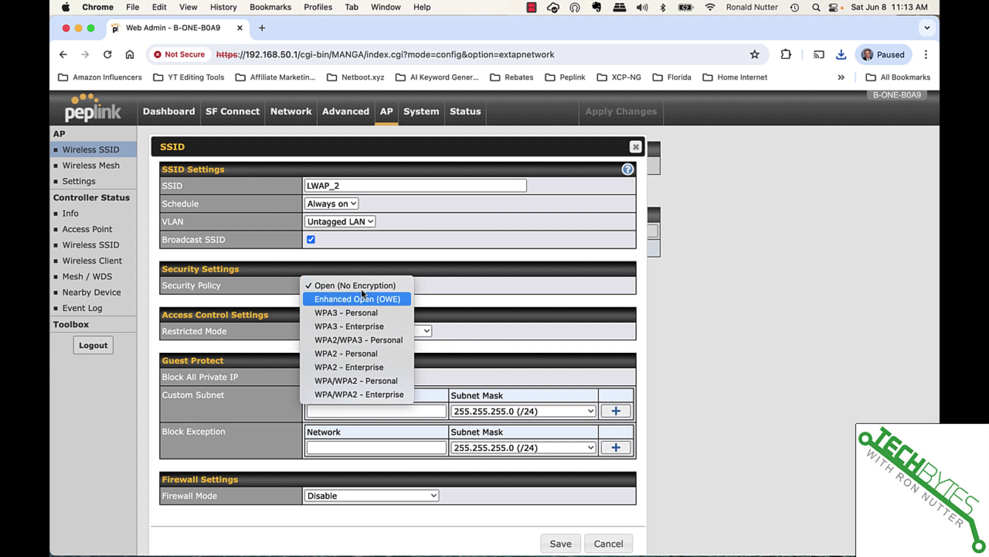
left_click(371, 340)
left_click(364, 327)
type("••••••")
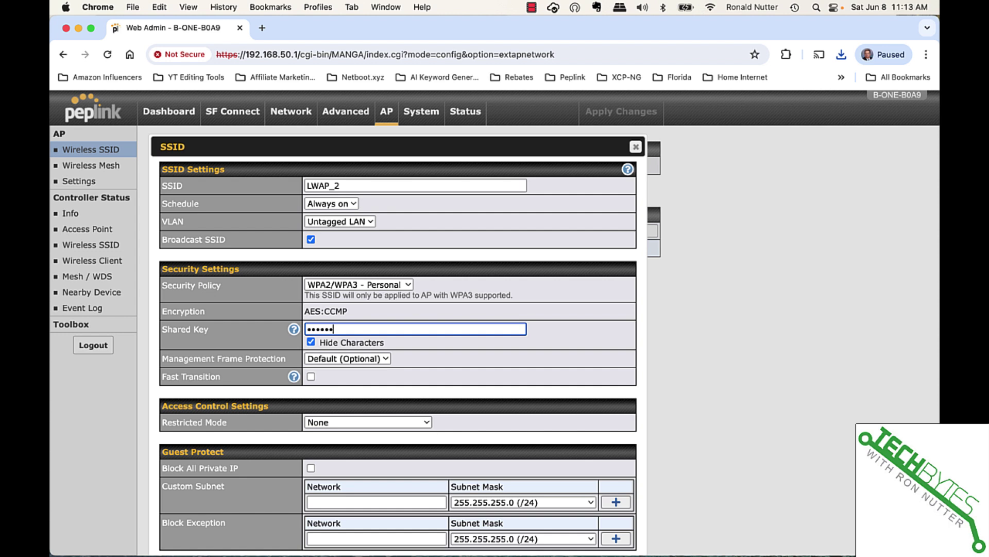
type("••")
key("BackSpace")
key("BackSpace")
key("BackSpace")
key("BackSpace")
key("BackSpace")
key("BackSpace")
key("BackSpace")
key("BackSpace")
type("••••••••")
scroll(341, 381, "down", 2)
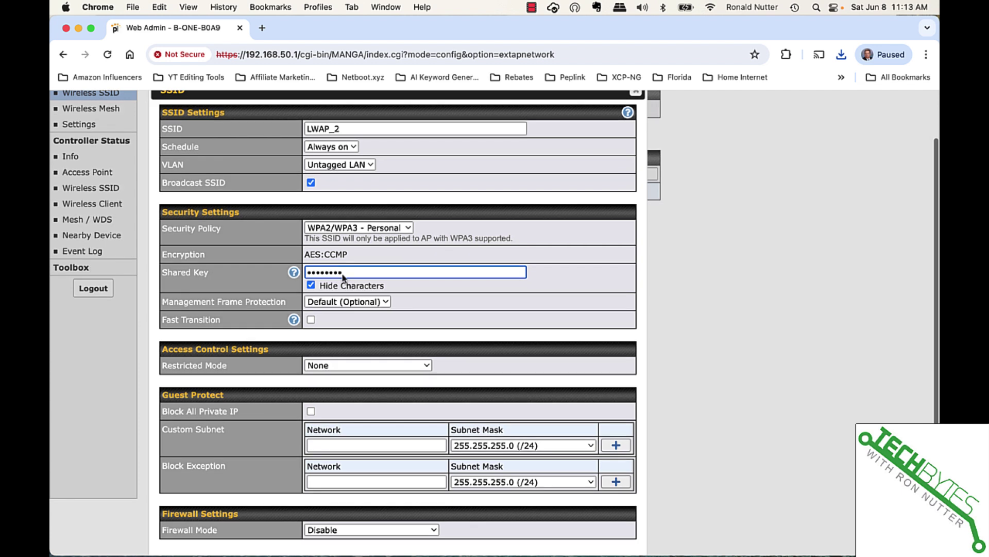
scroll(341, 392, "down", 2)
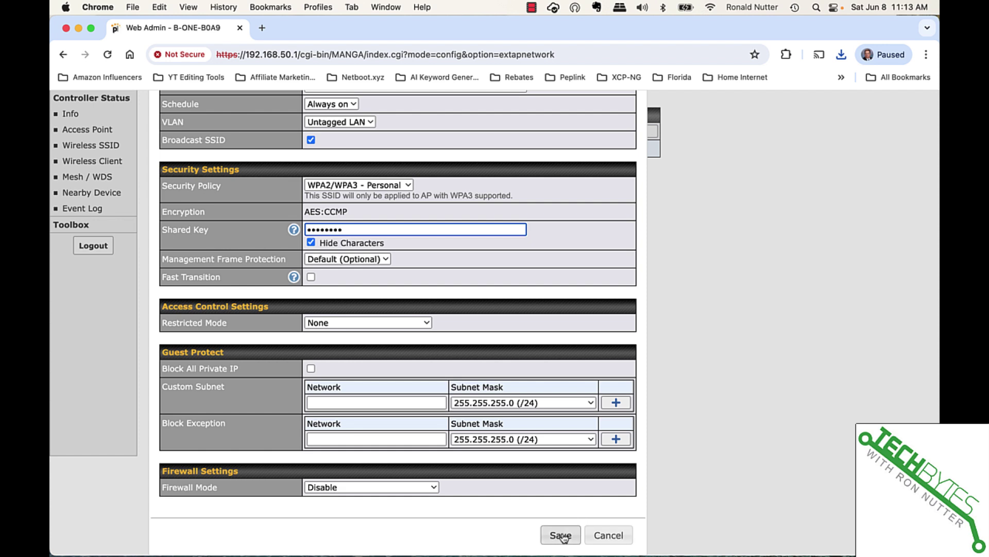
scroll(564, 537, "up", 3)
scroll(563, 537, "down", 3)
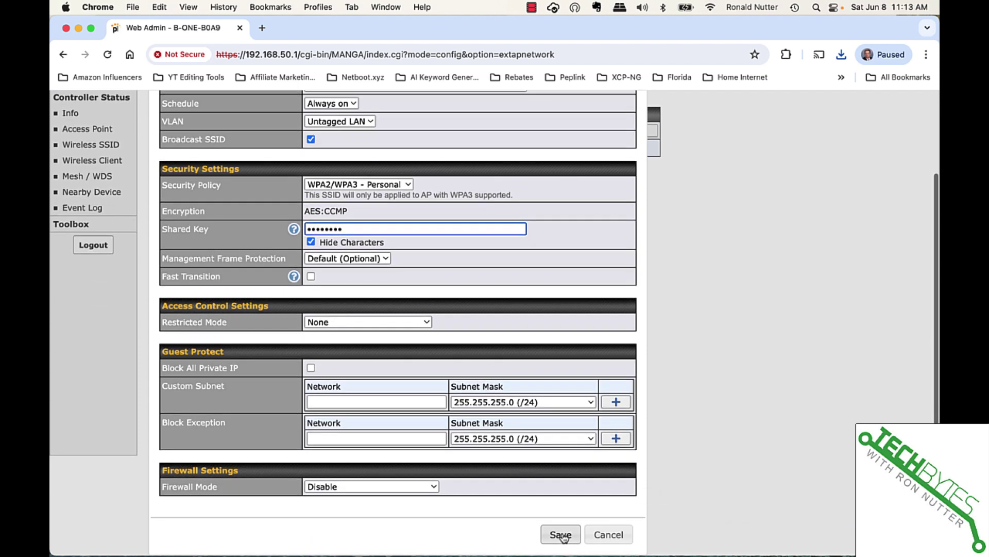
left_click(561, 535)
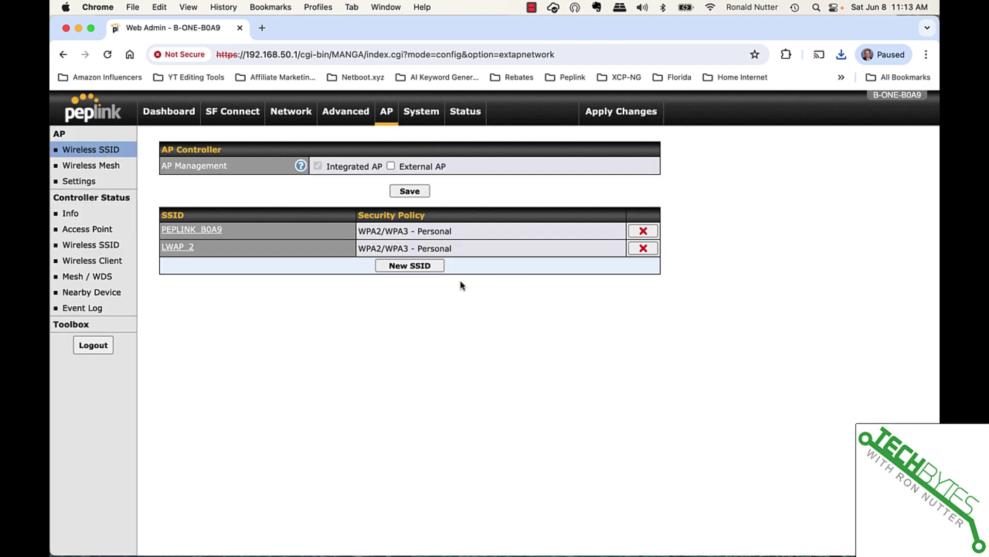
Create another SSID named LWAP_5 with the WPA2/WPA3 - Personal security policy and its shared key, and save it
left_click(432, 265)
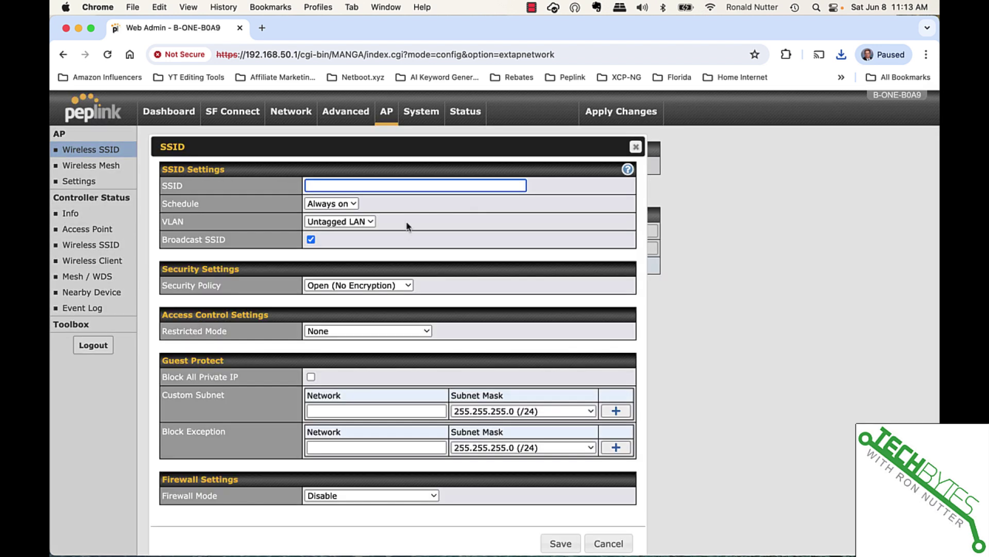
type("LWAP")
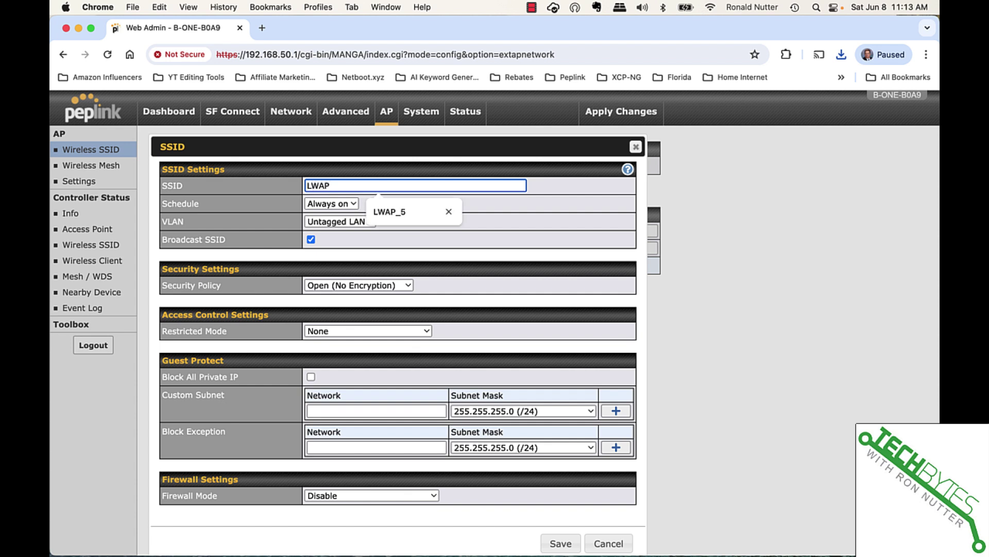
type("_5")
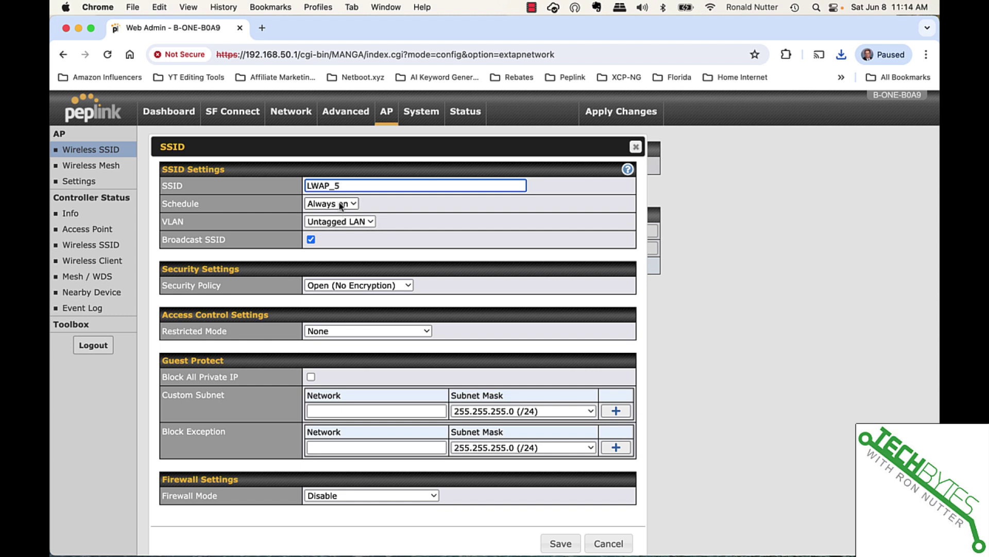
left_click(341, 286)
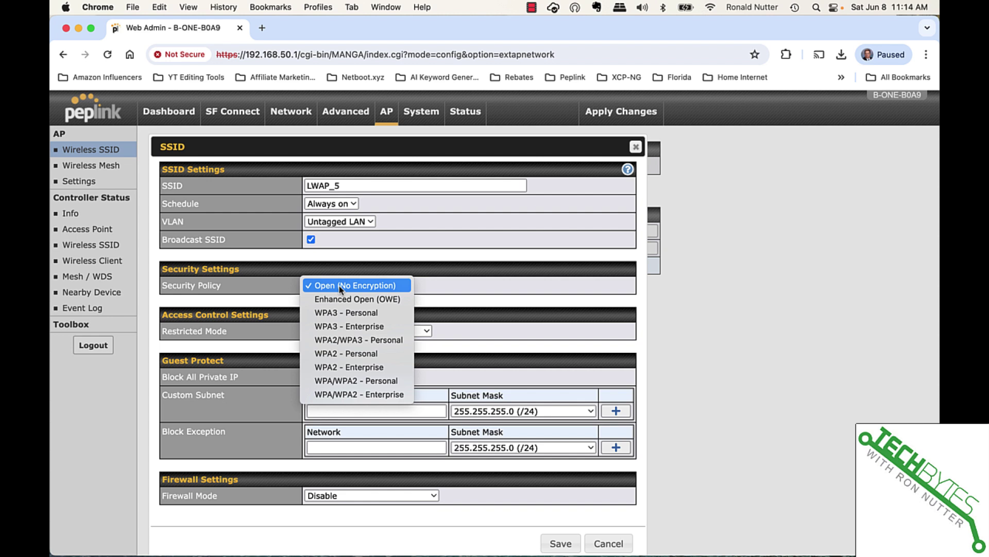
left_click(342, 340)
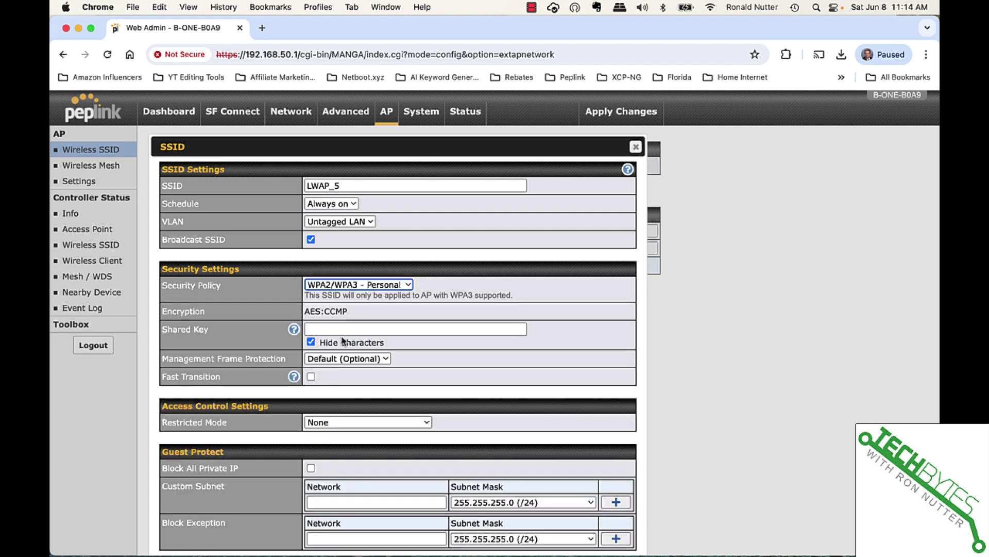
left_click(341, 330)
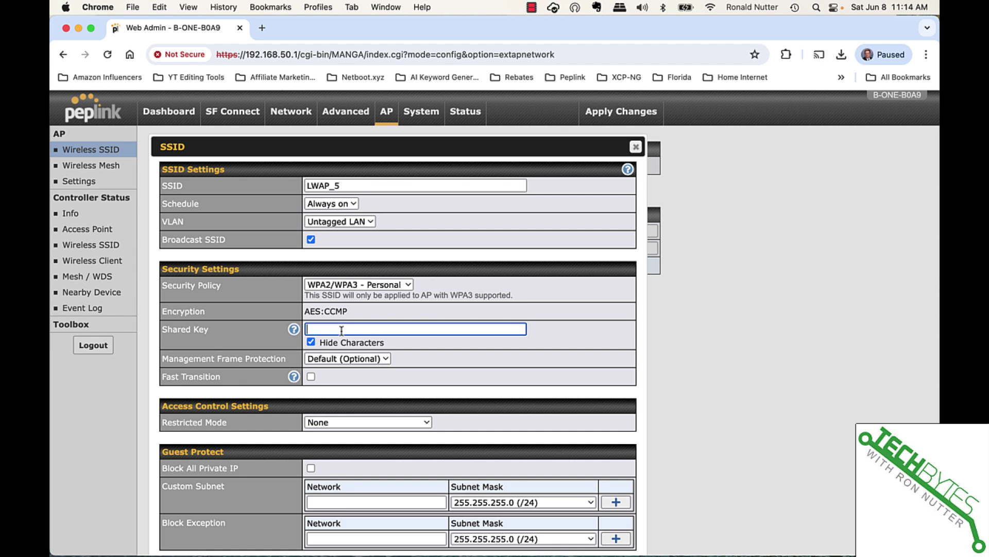
type("••••••••")
scroll(495, 323, "down", 5)
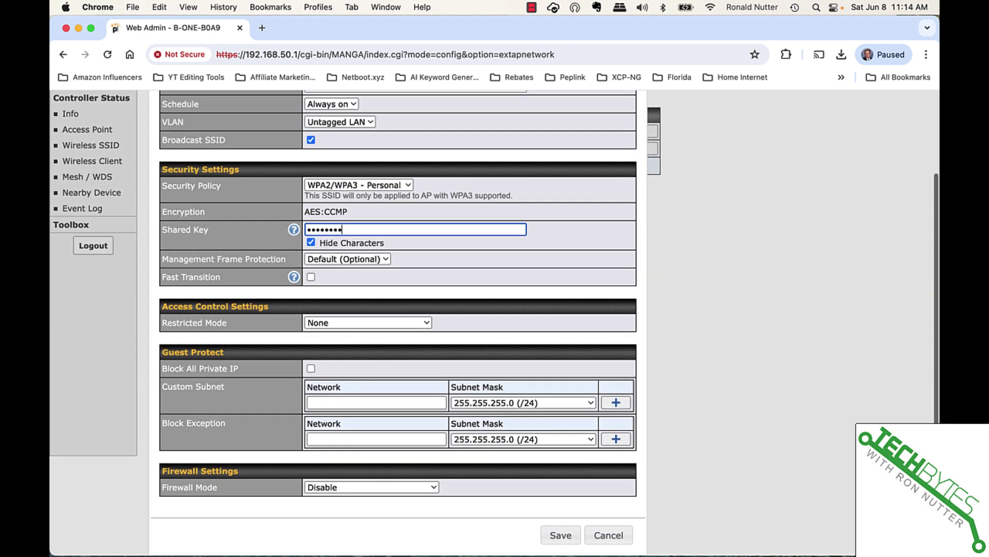
left_click(561, 536)
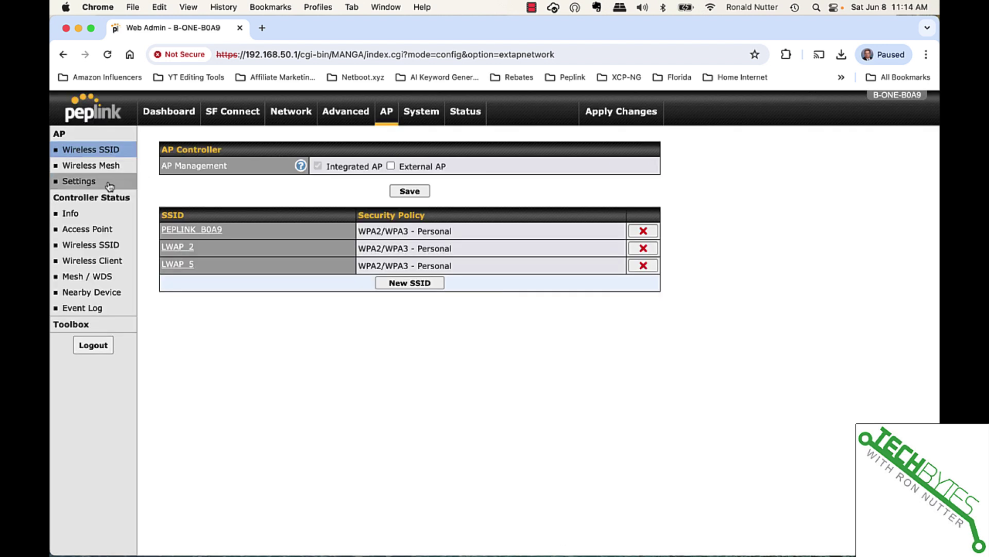
In the AP settings, disable 5 GHz for LWAP_2 and 2.4 GHz for LWAP_5, and save
left_click(89, 186)
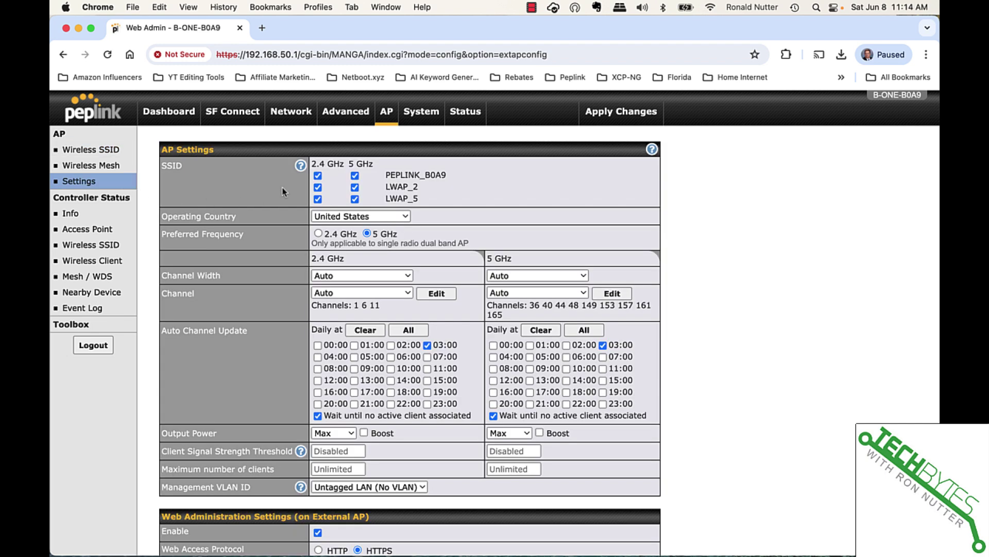
left_click(355, 189)
left_click(318, 199)
scroll(505, 201, "down", 5)
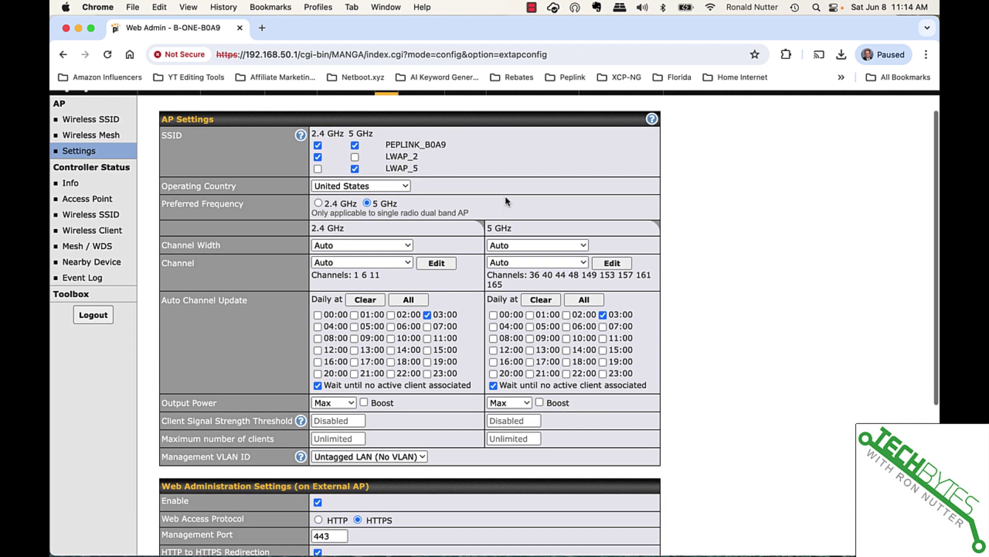
scroll(505, 200, "down", 6)
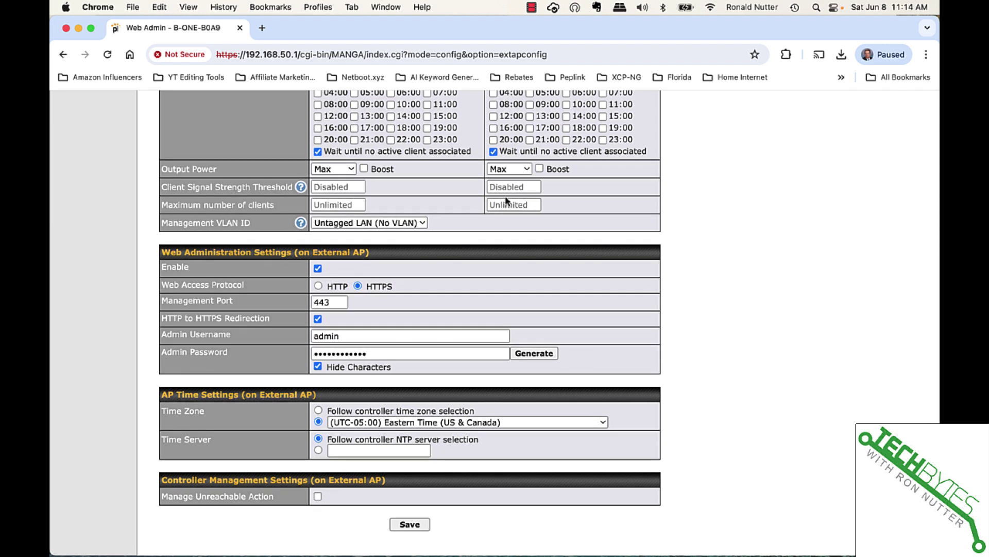
left_click(415, 524)
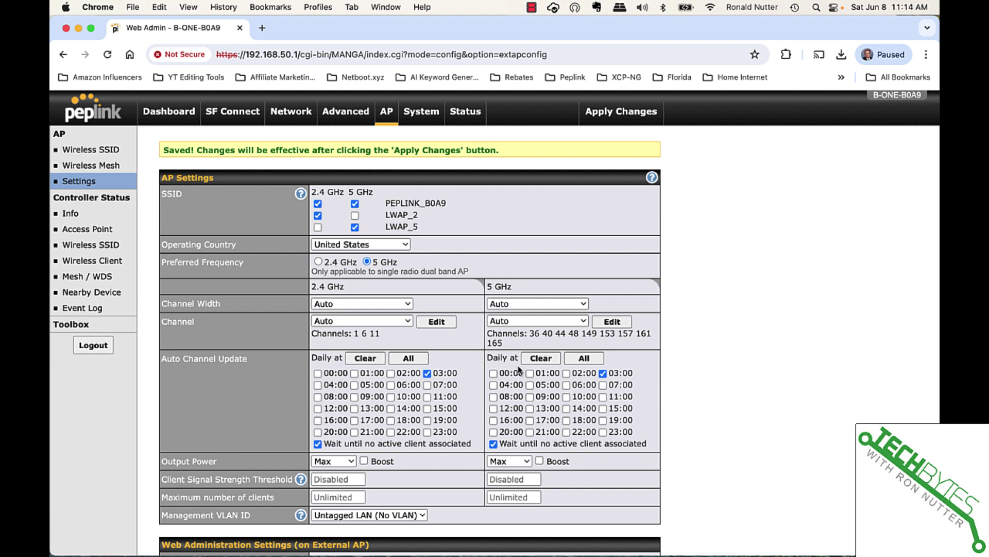
Apply and confirm the pending router changes, and return to the dashboard to check the Wi-Fi AP status
left_click(624, 112)
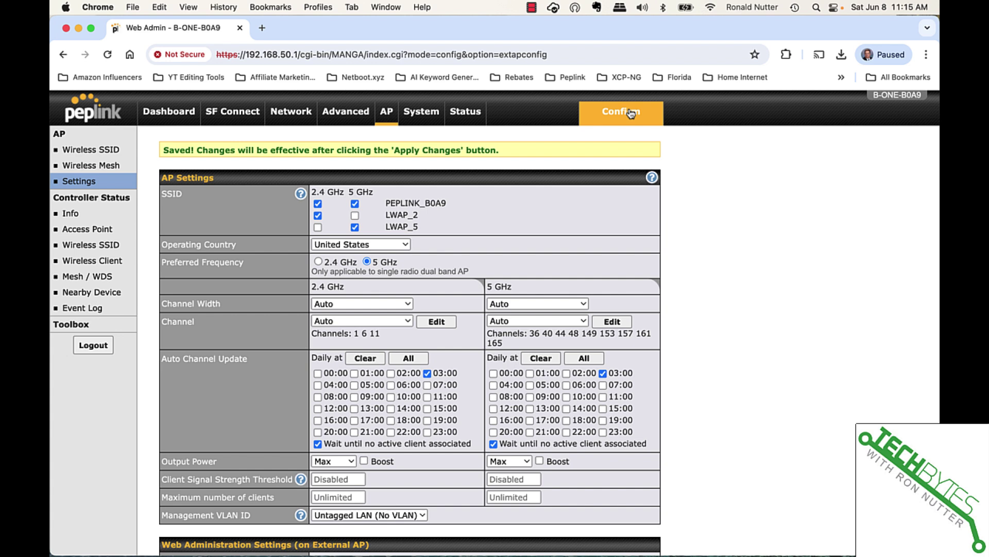
left_click(618, 112)
left_click(616, 111)
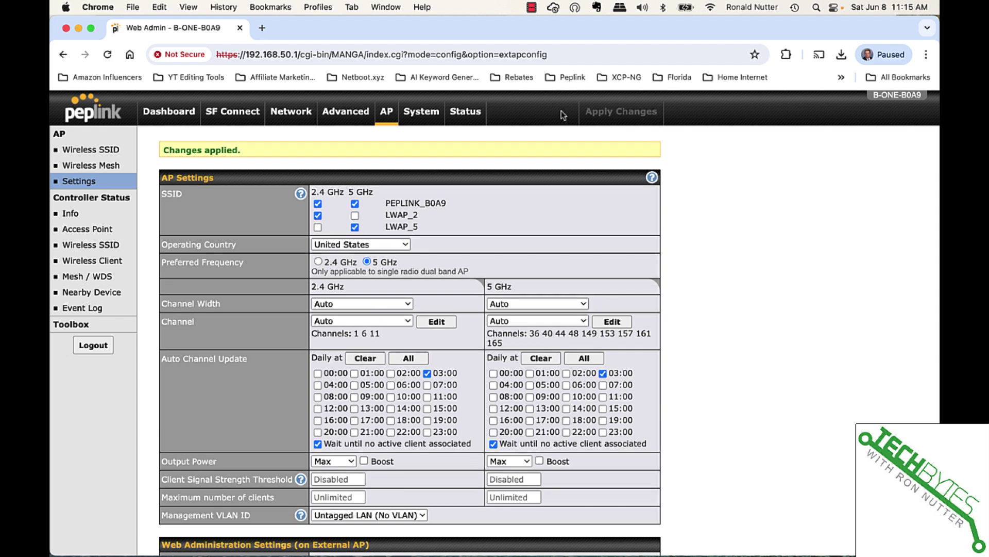
left_click(178, 117)
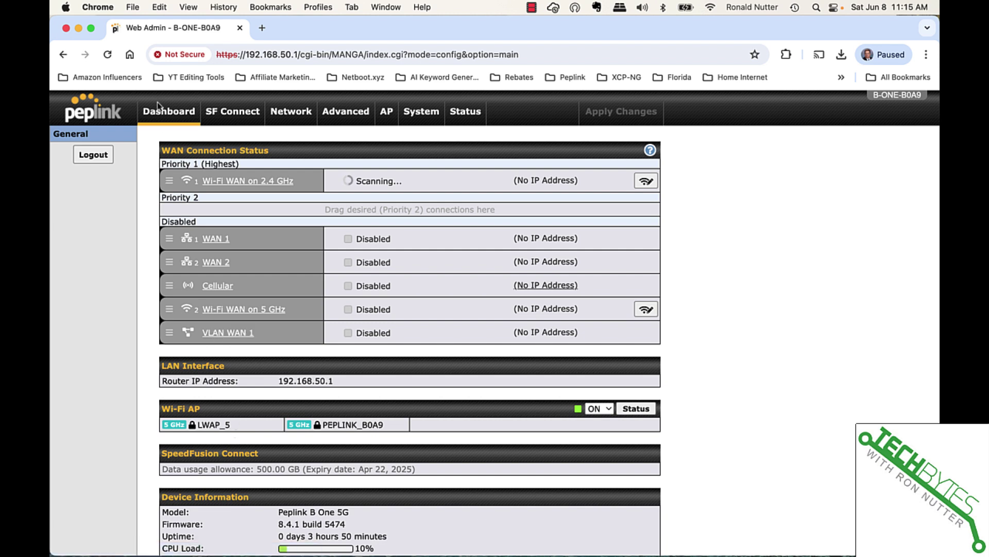
Refresh the router dashboard and connect the computer's Wi-Fi to the LWAP_2 network
left_click(108, 55)
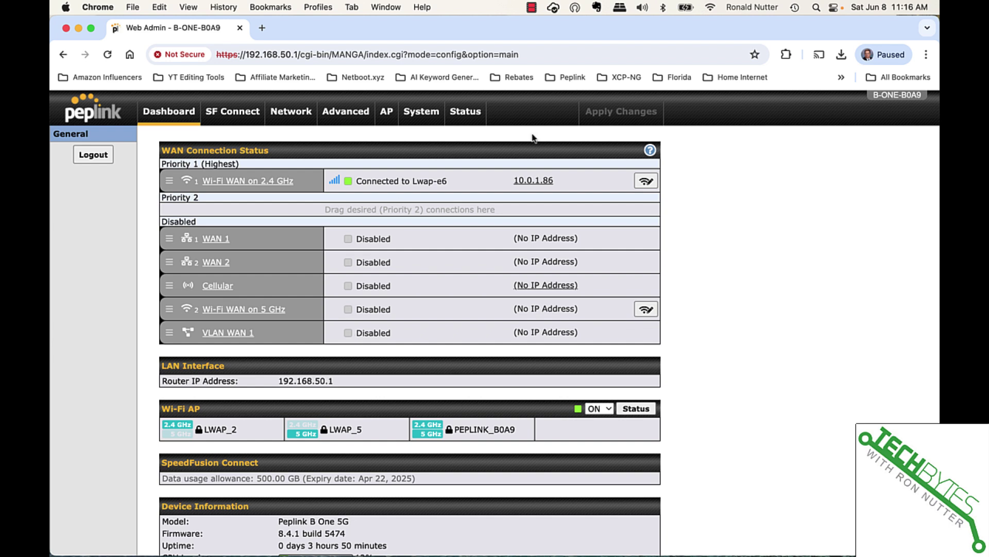
left_click(710, 8)
left_click(720, 71)
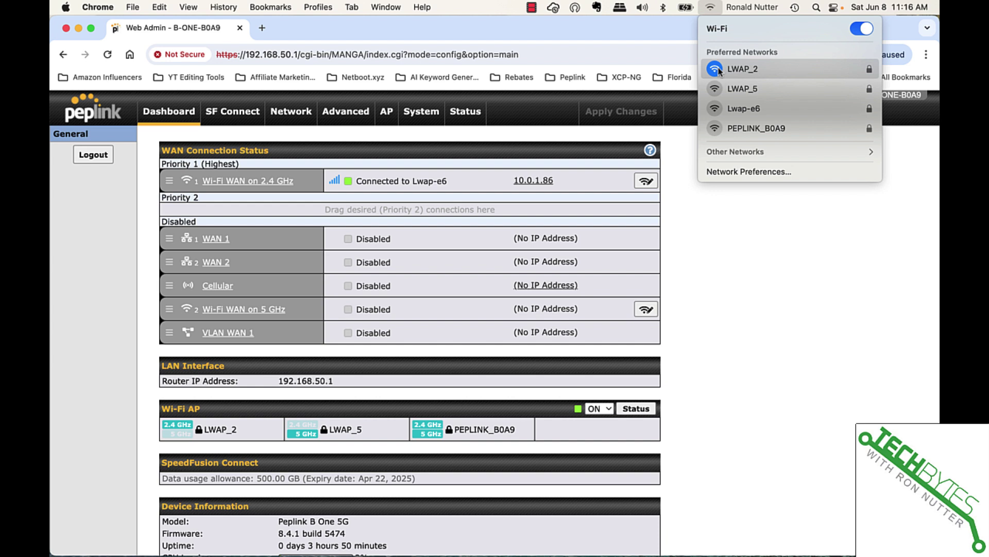
left_click(625, 55)
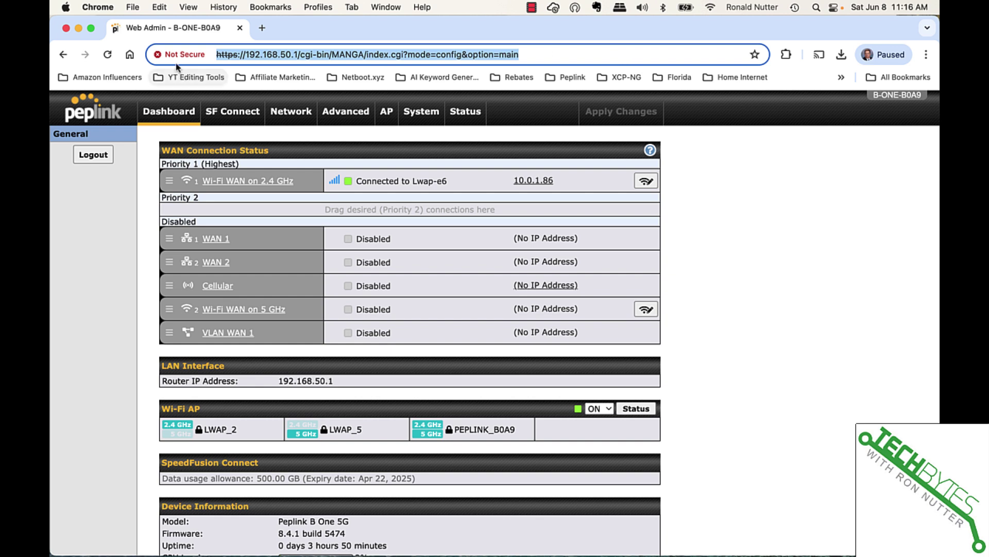
Load cnet.com in a new browser tab and return to the router dashboard to check the Wi-Fi AP status
left_click(261, 28)
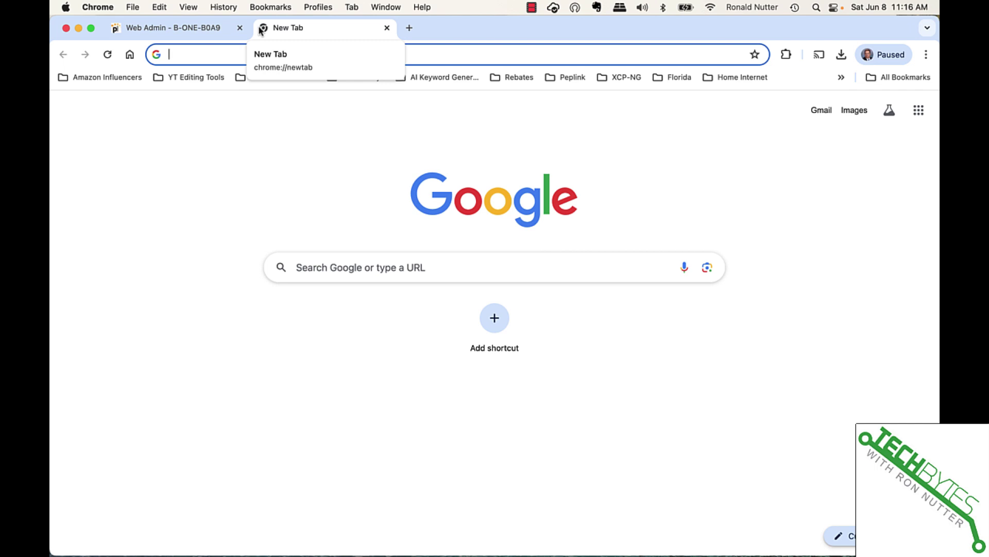
type("cnet.com")
key("Return")
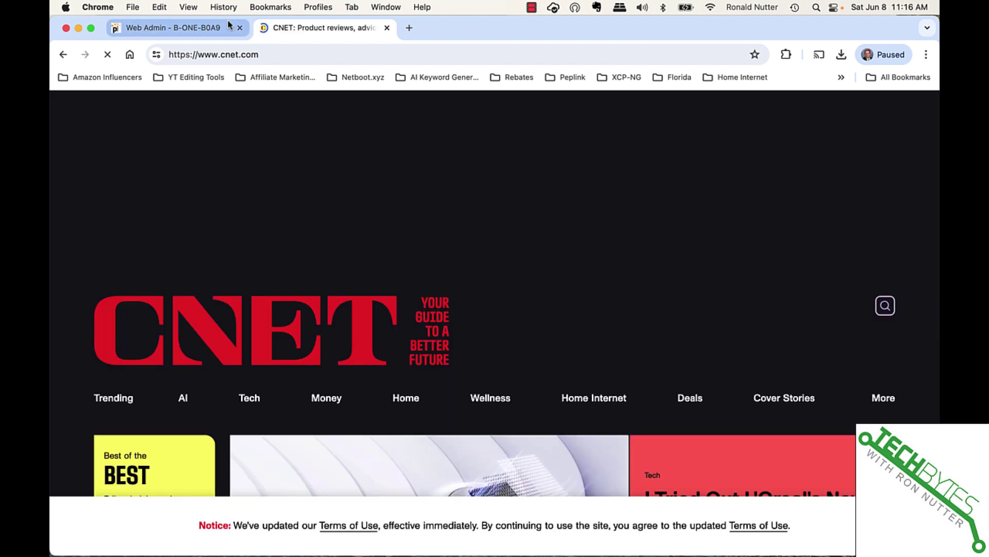
left_click(222, 28)
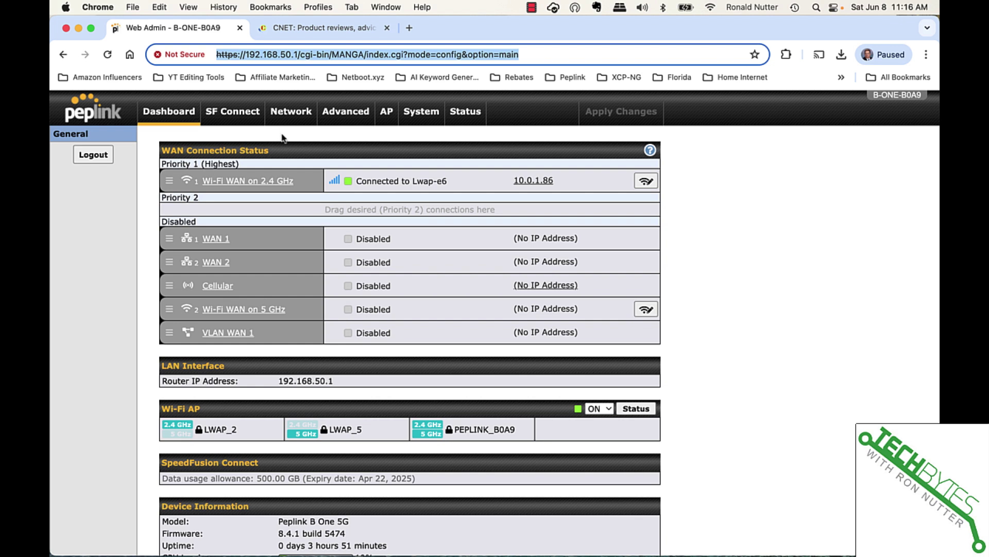
scroll(276, 332, "down", 2)
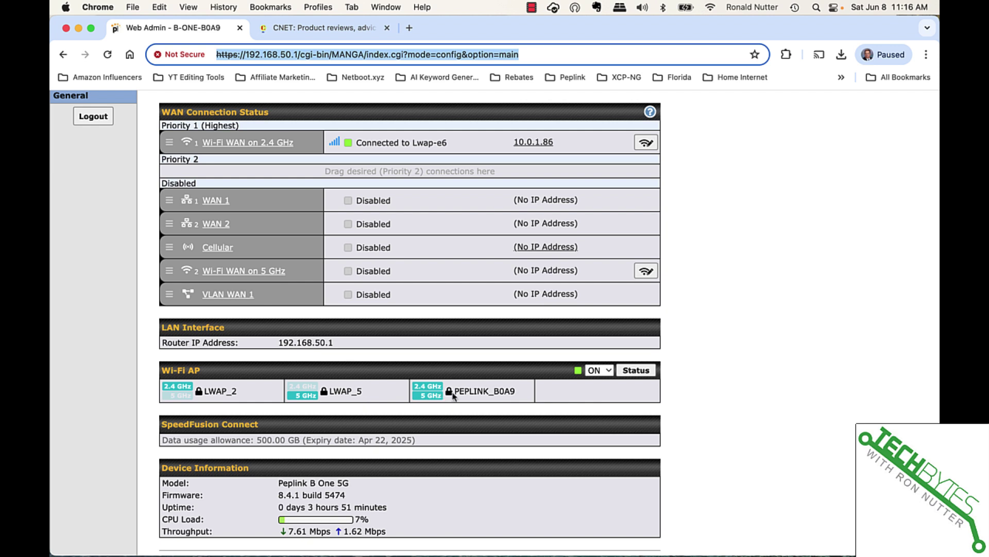
scroll(363, 358, "up", 2)
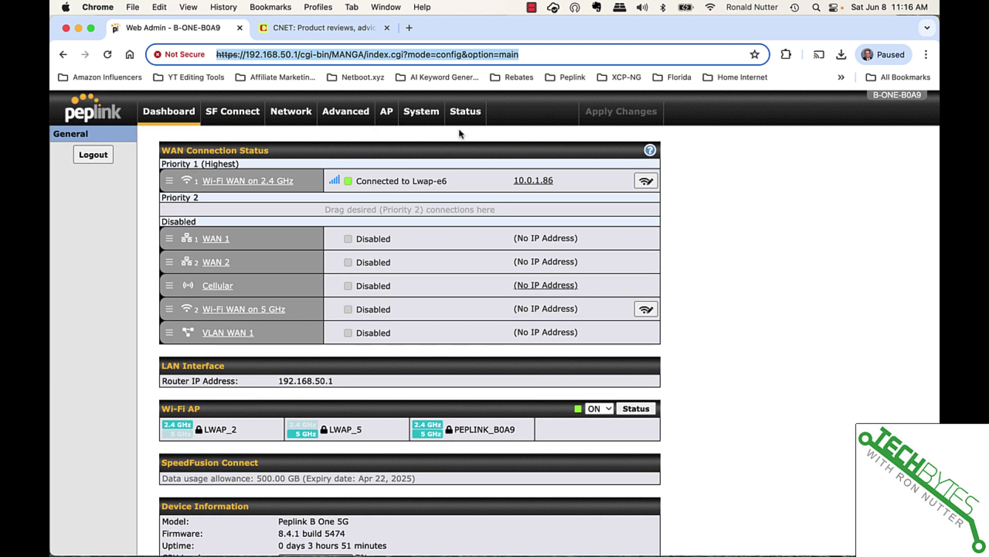
Examine the AP controller info for 2.4 GHz only, and the wireless client list for each device's band and SSID
left_click(464, 120)
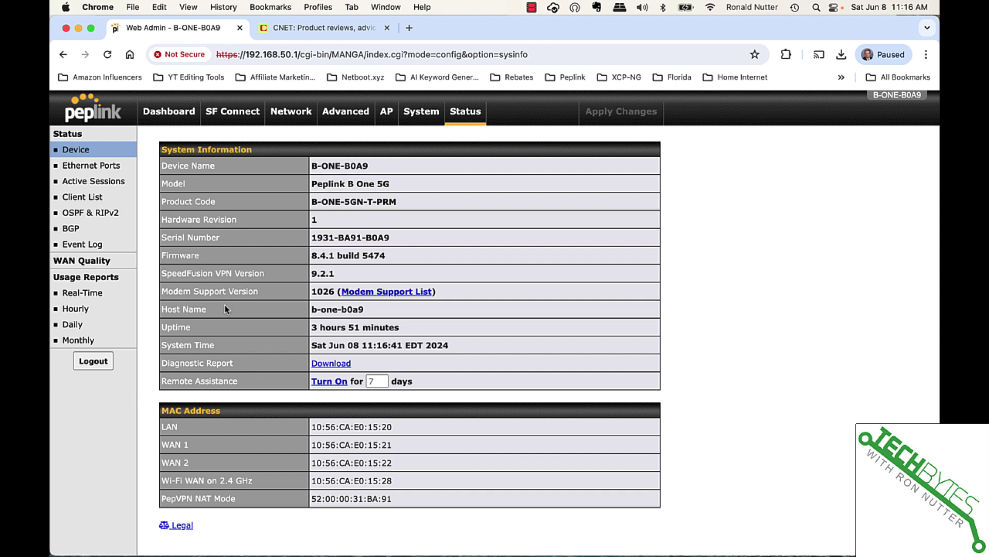
left_click(391, 116)
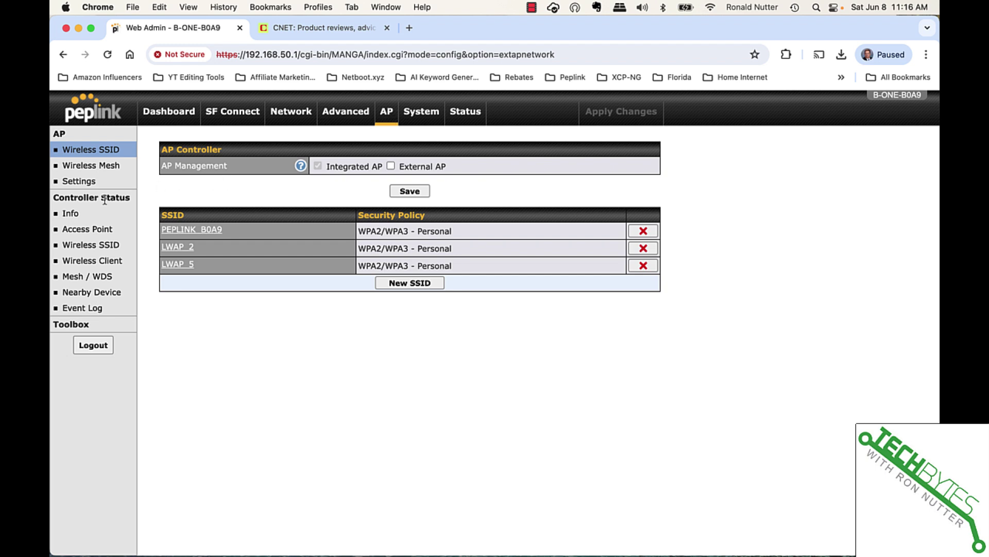
left_click(72, 214)
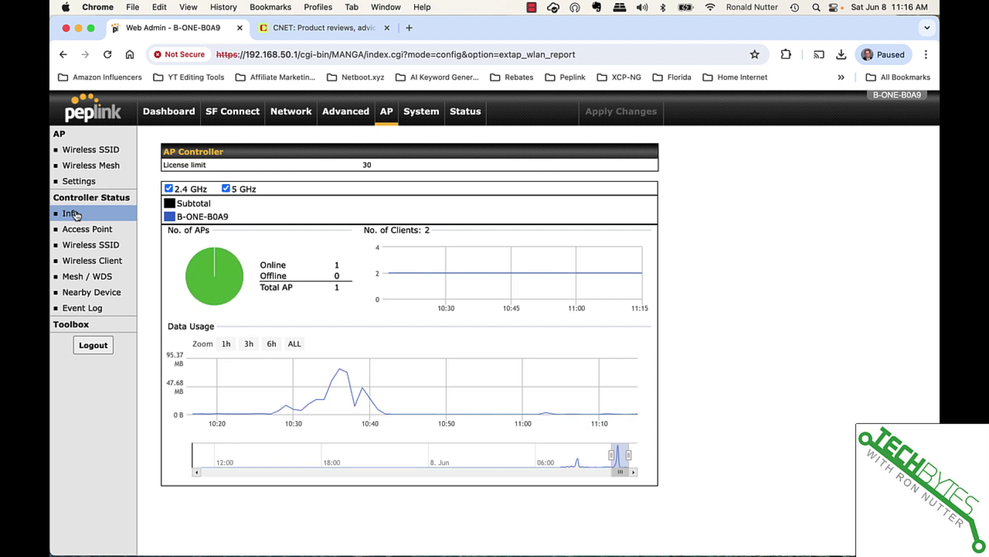
left_click(226, 189)
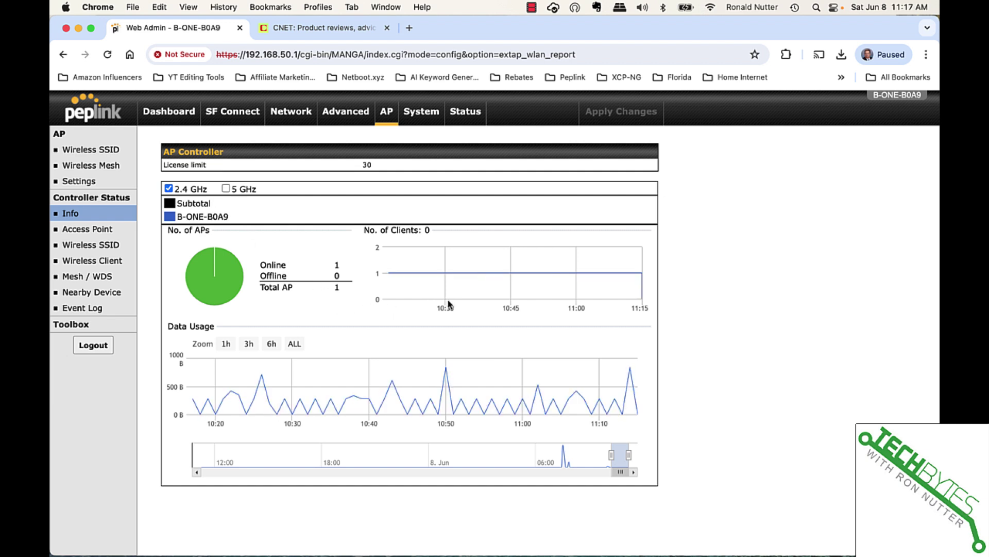
left_click(113, 261)
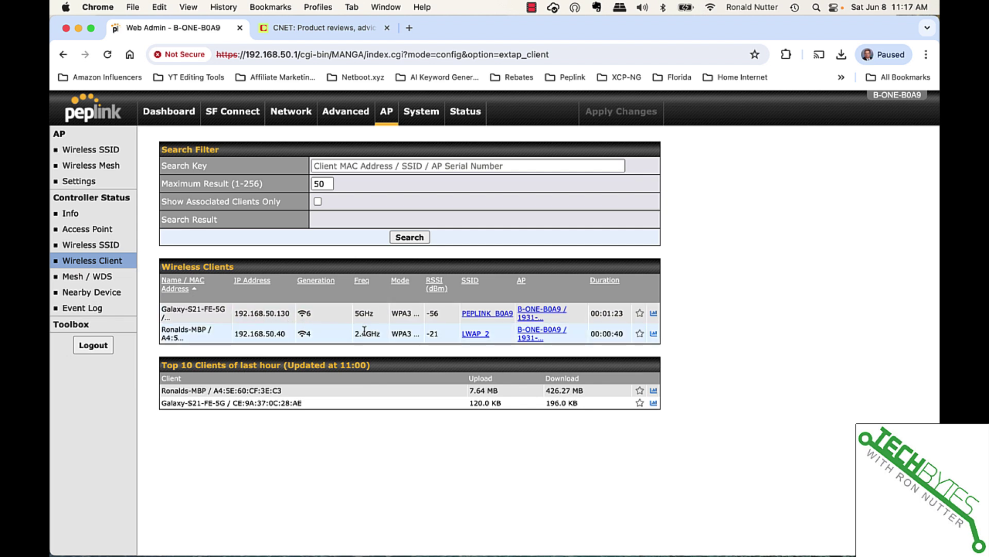
Start downloading the router's active configuration from the system settings
left_click(421, 114)
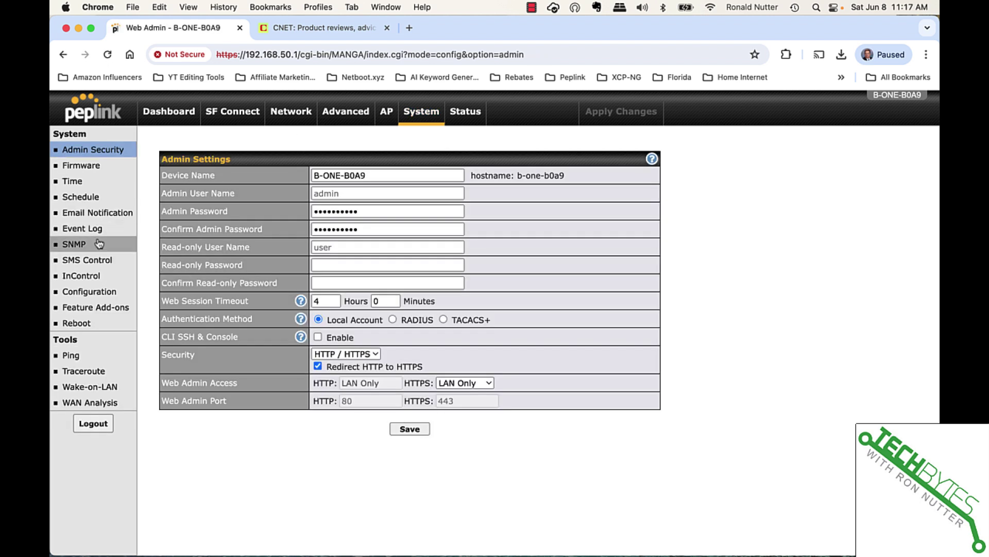
left_click(95, 293)
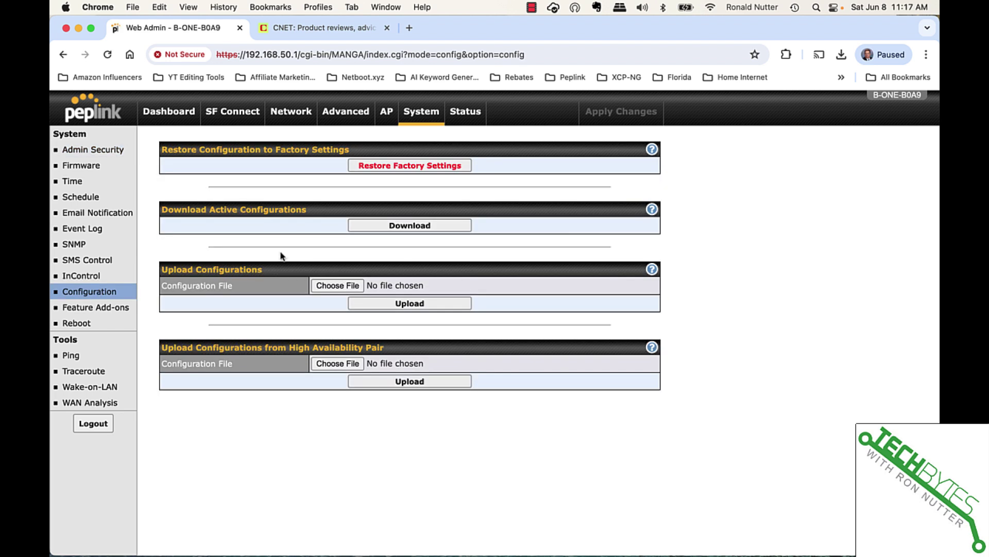
left_click(386, 225)
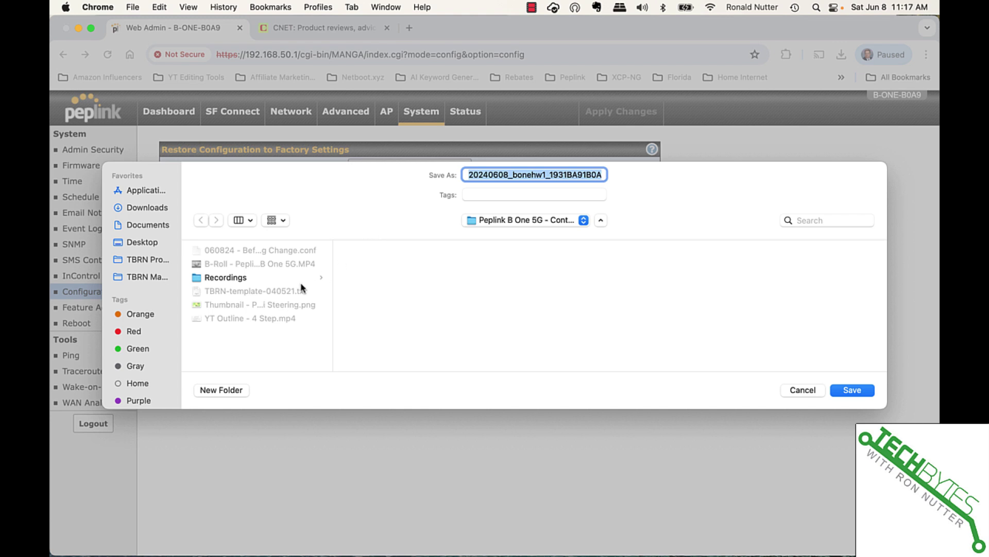
Name the configuration backup "060824 - After Band Steering Change", based on the existing backup's file name, and save it
left_click(292, 252)
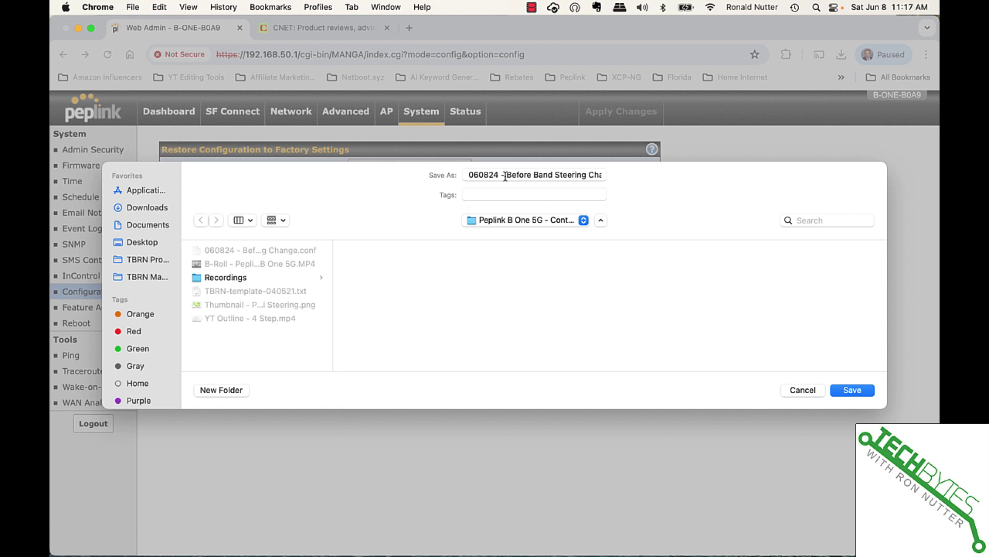
left_click_drag(507, 175, 531, 180)
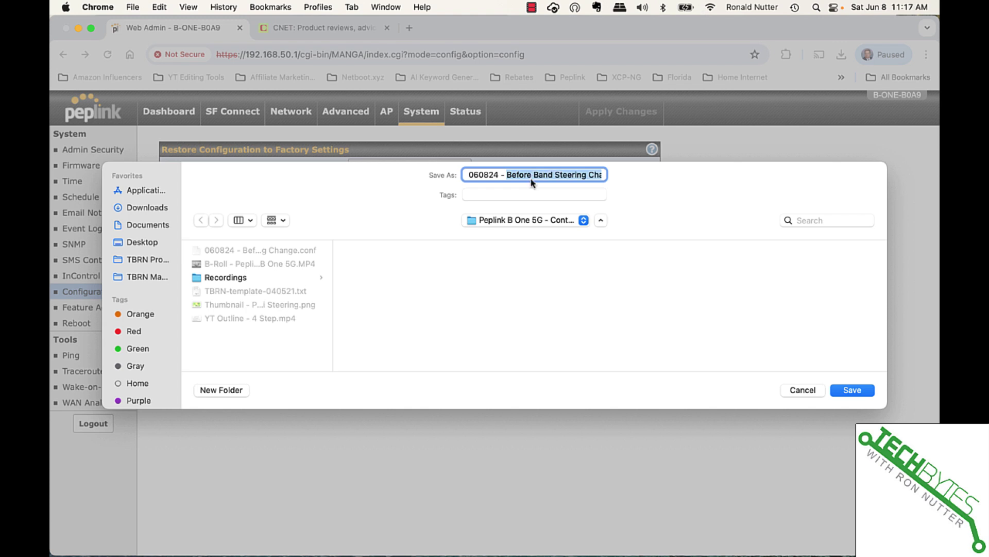
key("Right")
key("Left")
key("Left")
key("Left")
key("Left")
key("Left")
key("Left")
key("Left")
key("Left")
key("Left")
key("Left")
key("Left")
key("Left")
key("Left")
key("shift+Right")
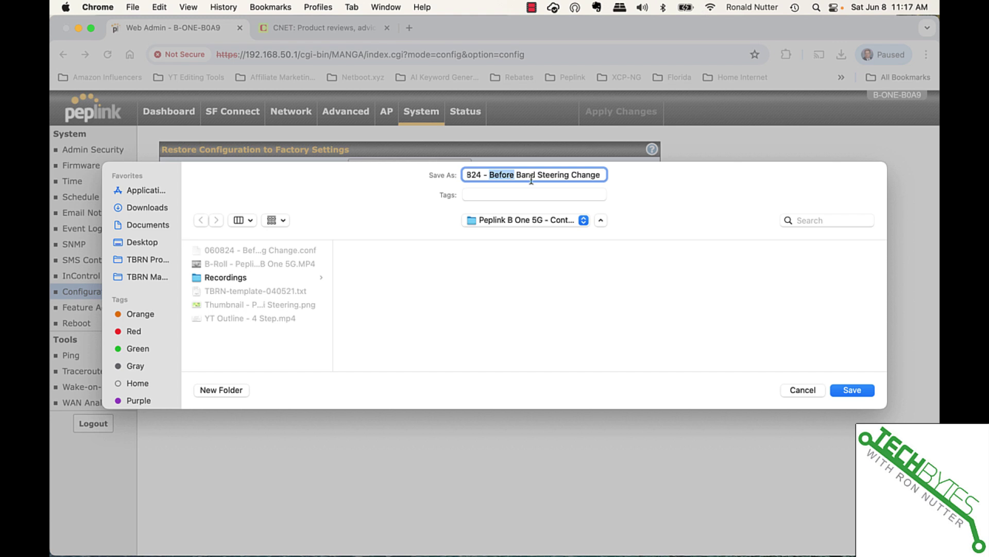
type("After")
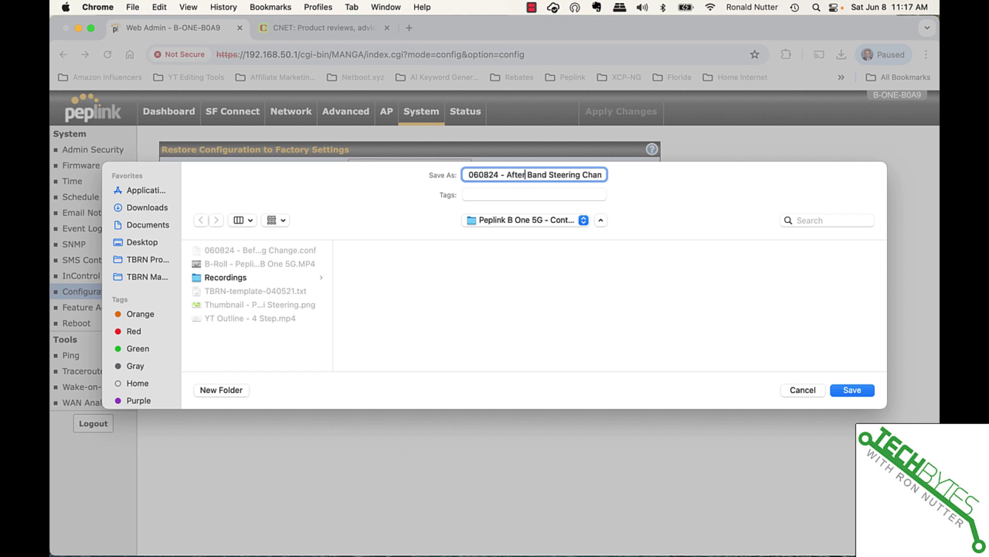
left_click(853, 392)
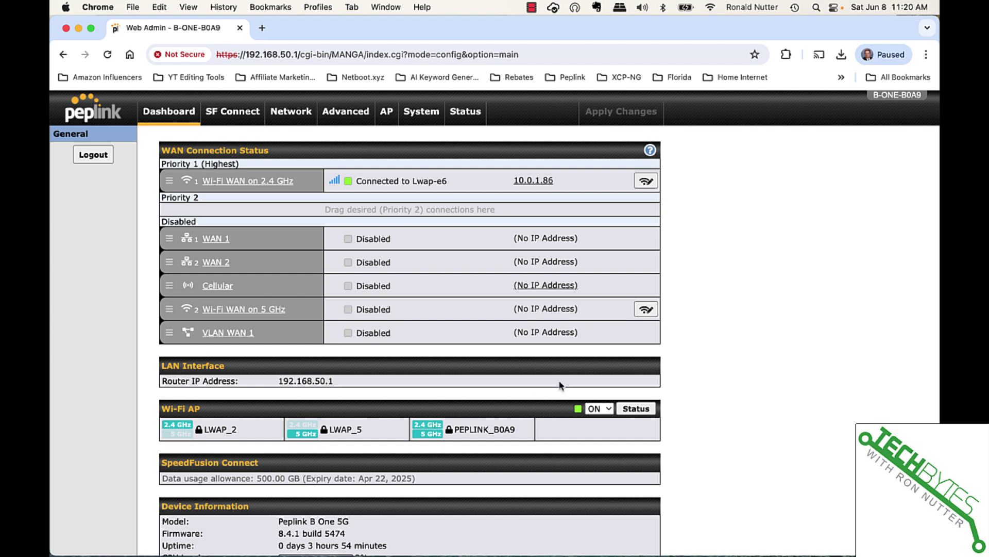
Open the Wi-Fi AP status from the dashboard and expand the usage graphs of LWAP_2 and LWAP_5
left_click(609, 411)
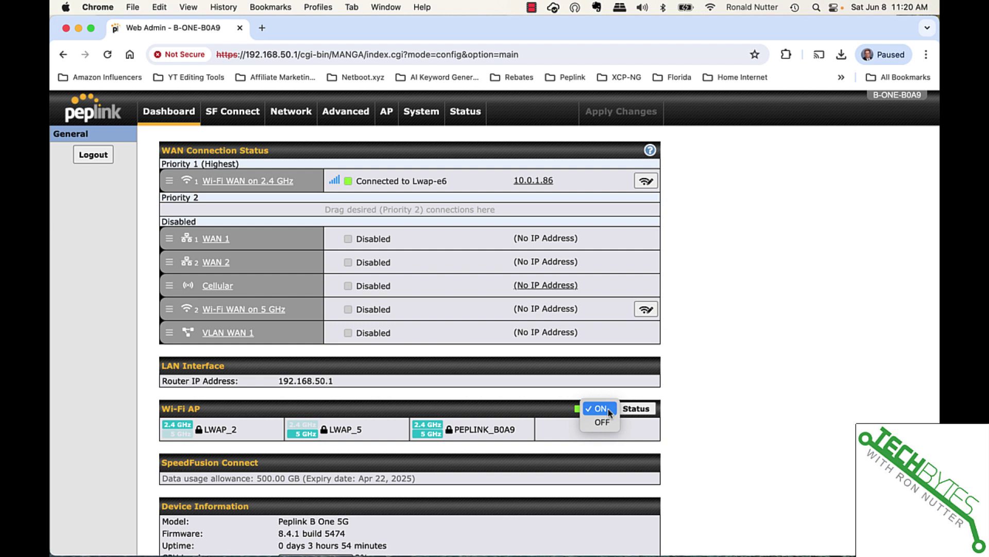
left_click(771, 340)
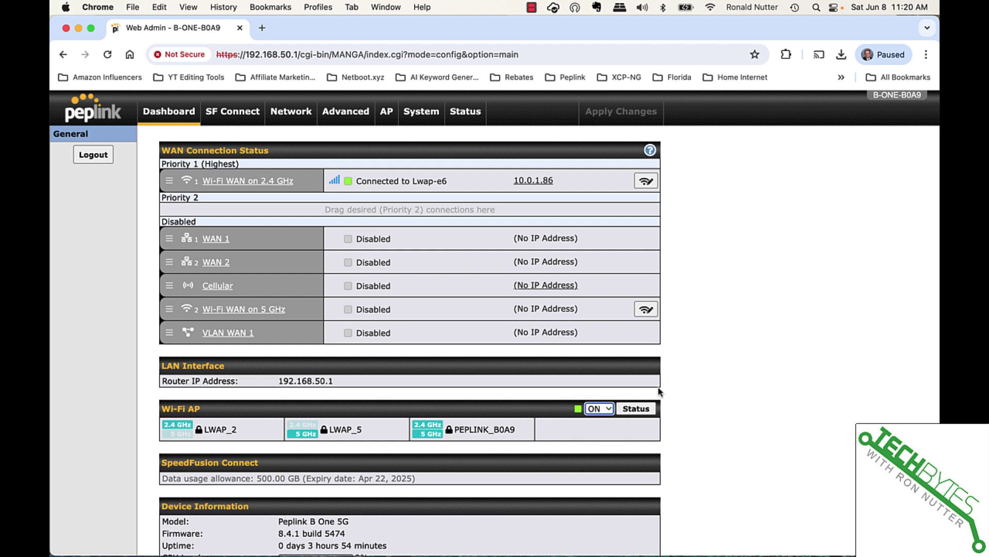
left_click(637, 410)
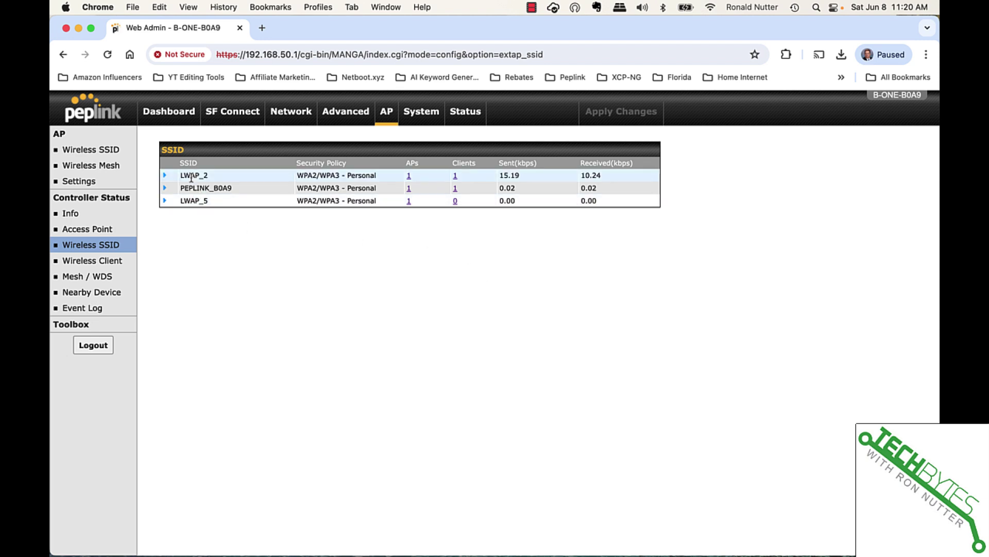
left_click(165, 175)
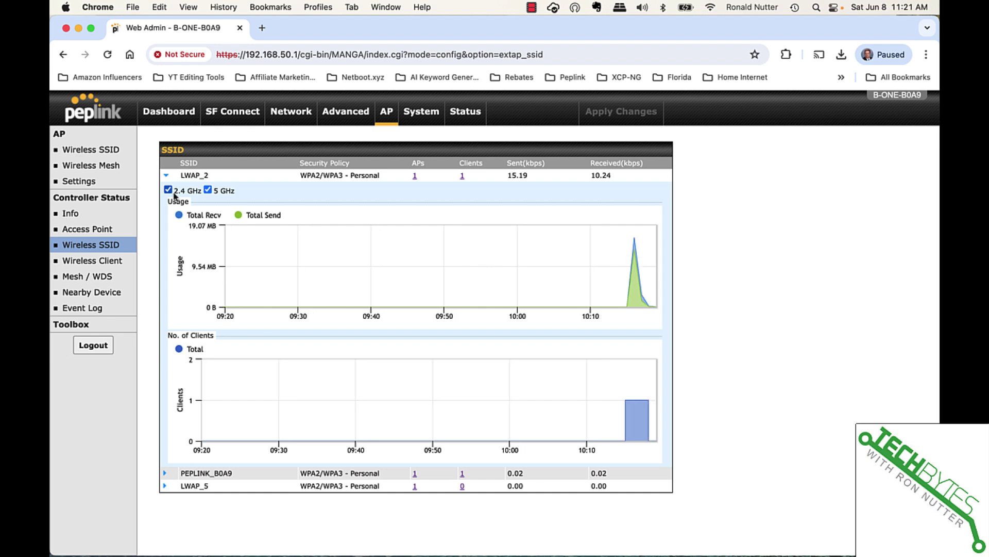
left_click(165, 201)
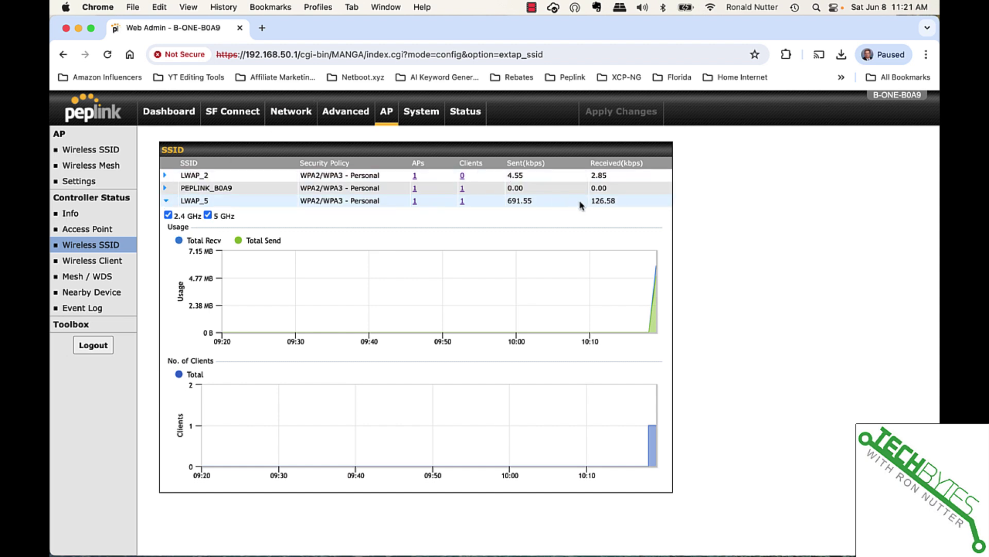
View the clients connected to LWAP_5 and the list of nearby wireless devices
left_click(462, 202)
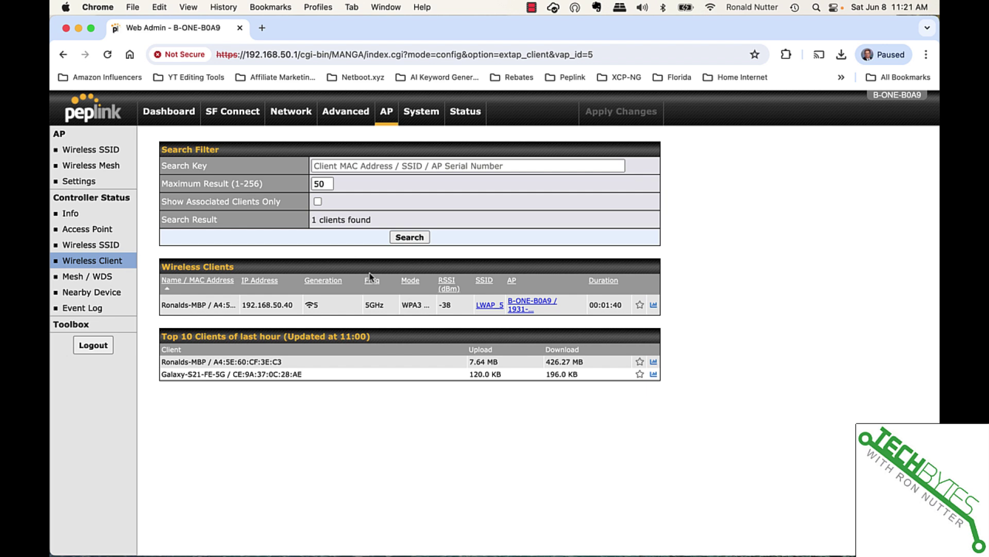
mouse_move(222, 362)
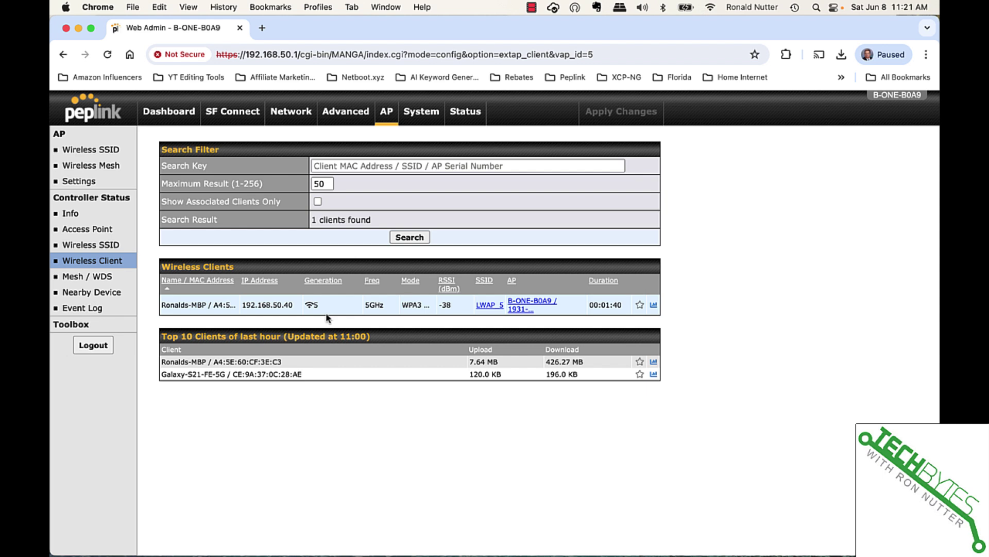
left_click(91, 292)
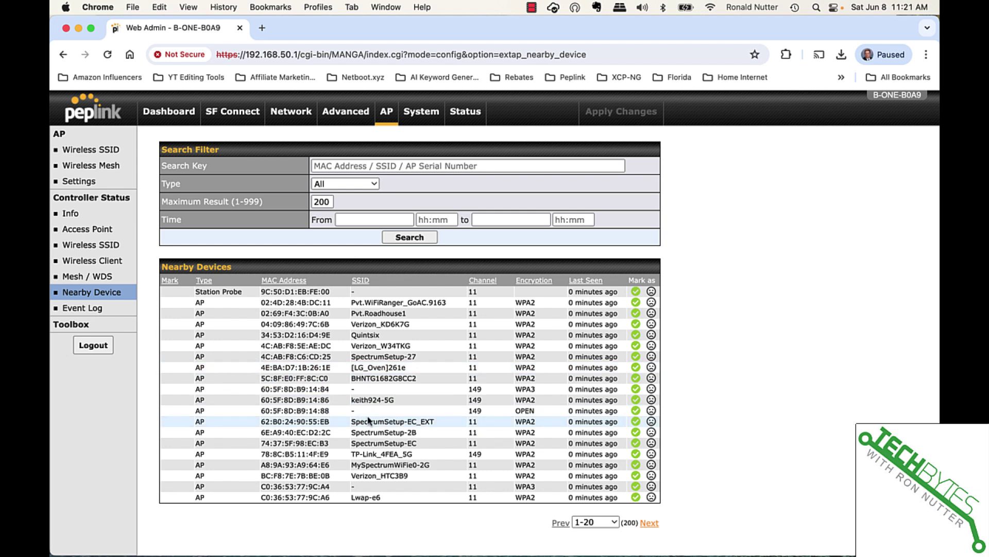
mouse_move(290, 293)
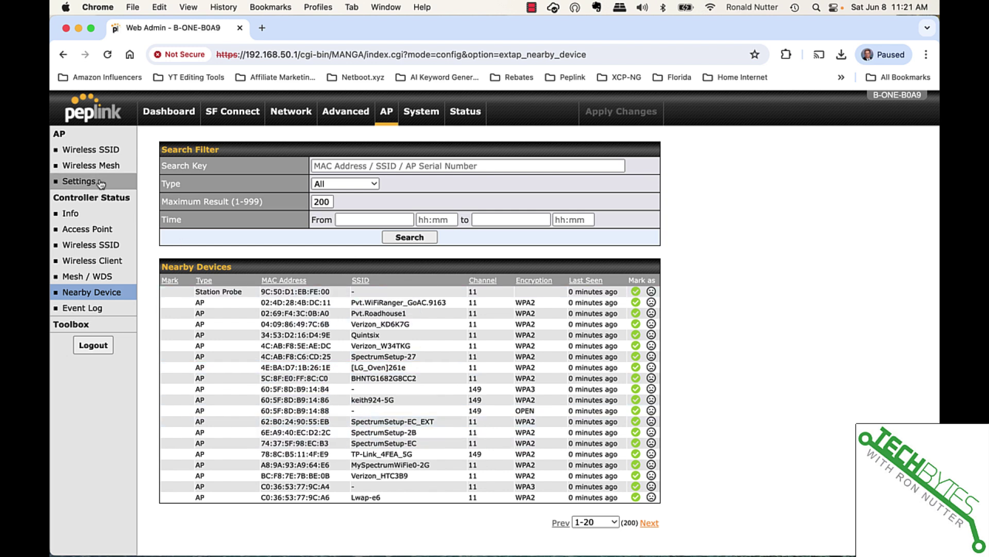
Examine the router's active sessions and the AP controller's client and data usage graphs
left_click(70, 213)
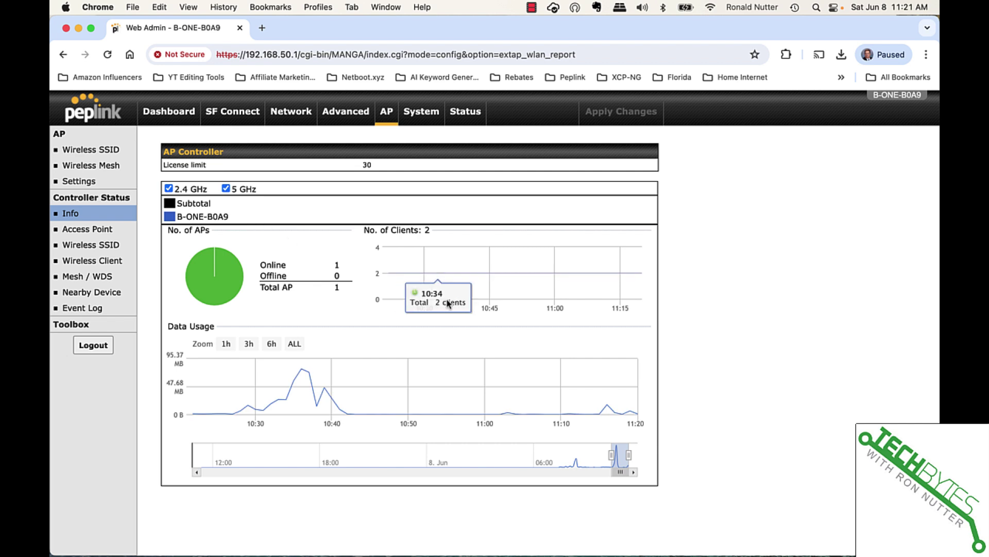
mouse_move(455, 283)
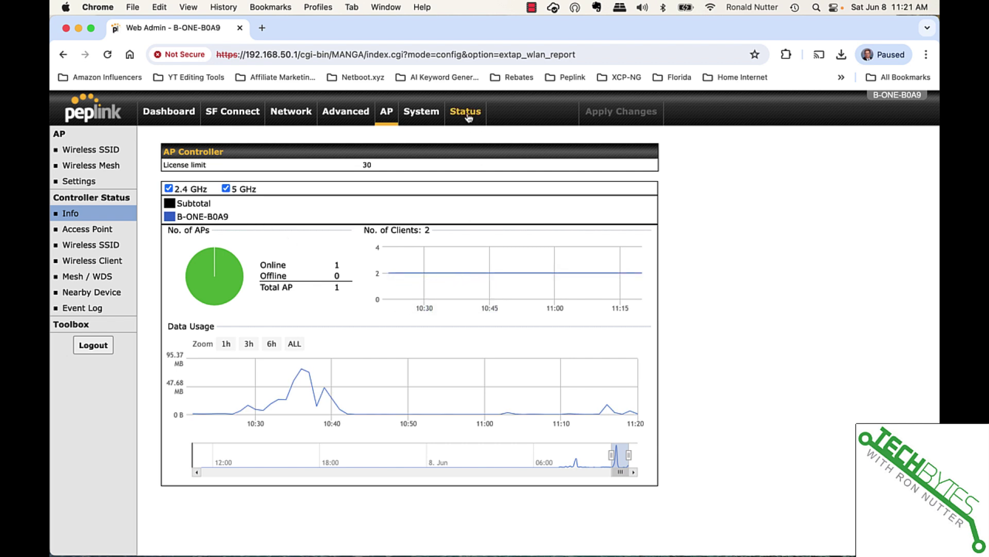
left_click(436, 116)
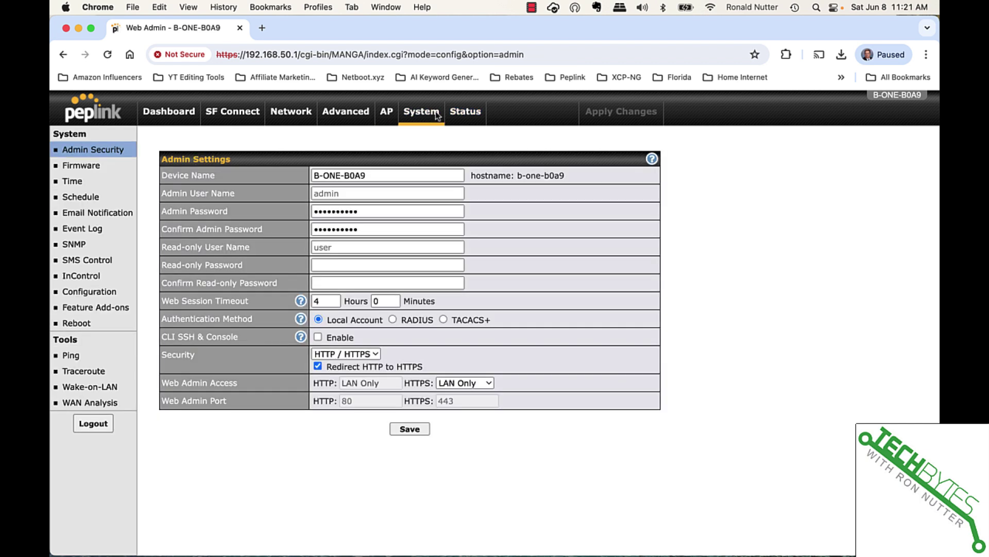
left_click(466, 115)
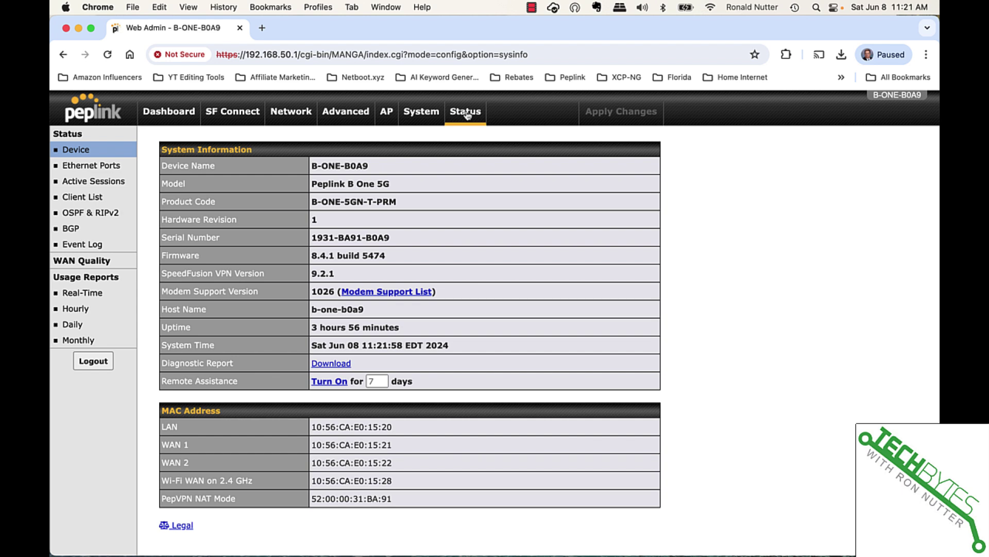
left_click(81, 179)
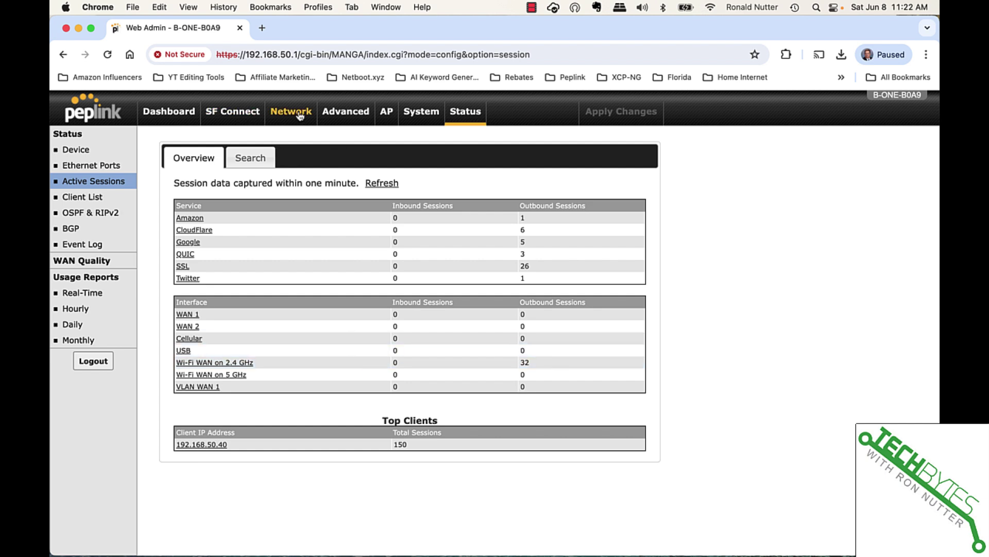
left_click(384, 113)
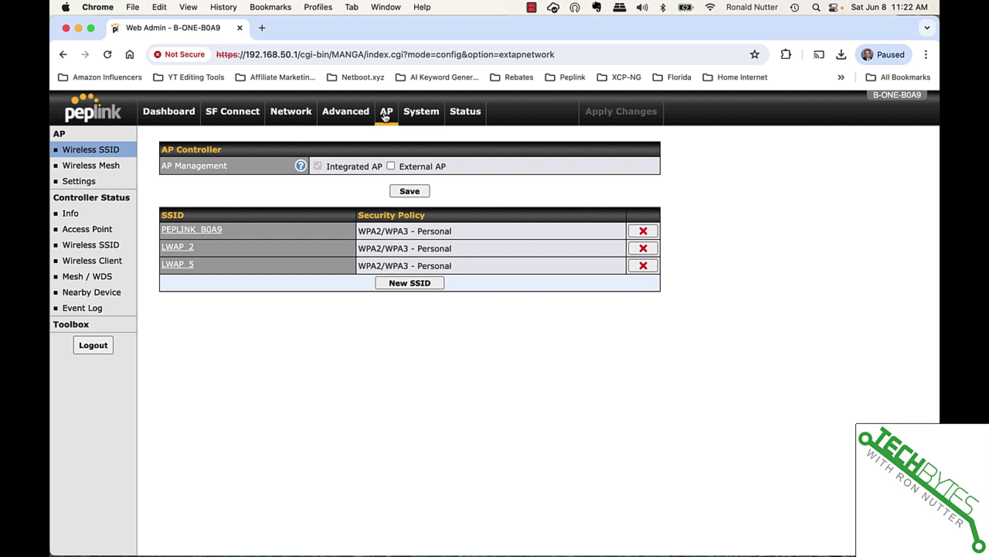
left_click(71, 214)
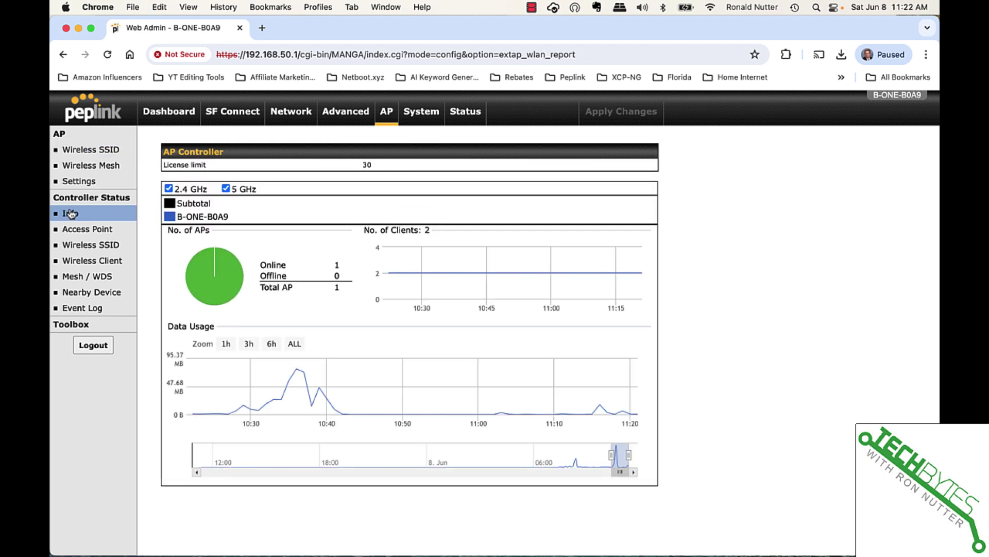